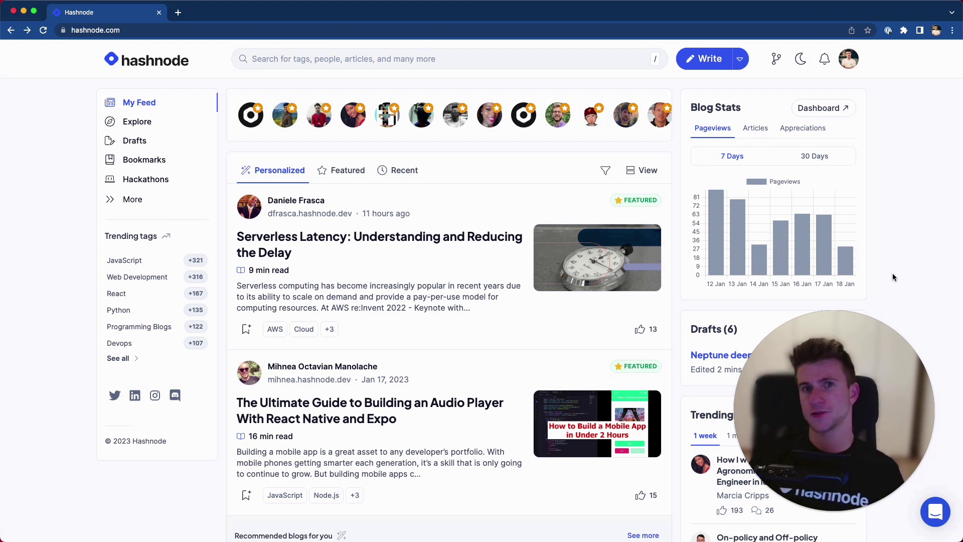
Leave the home feed for the article editor using the Write button.
{"action": "left_click", "coordinate": [723, 60]}
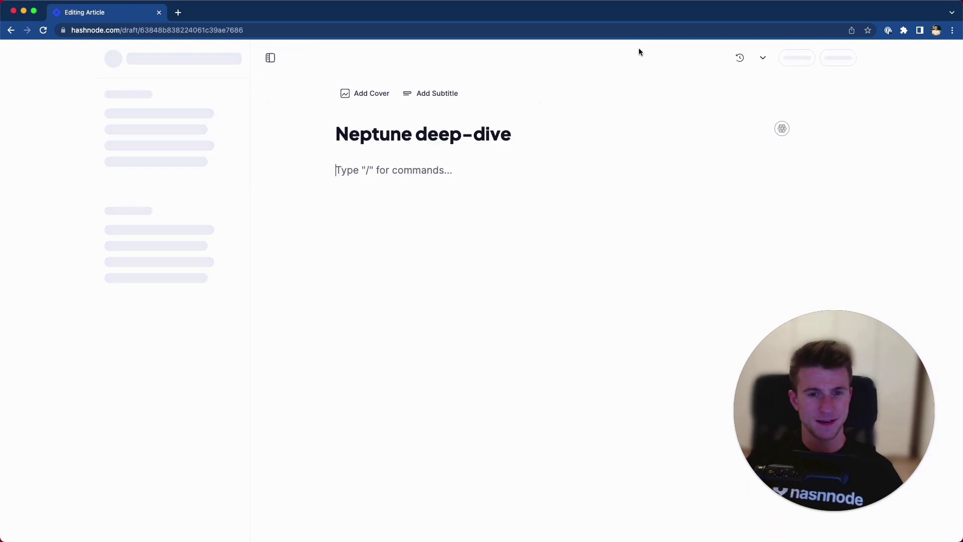
Place the cursor in the empty body below the 'Neptune deep-dive' title.
{"action": "left_click", "coordinate": [401, 170]}
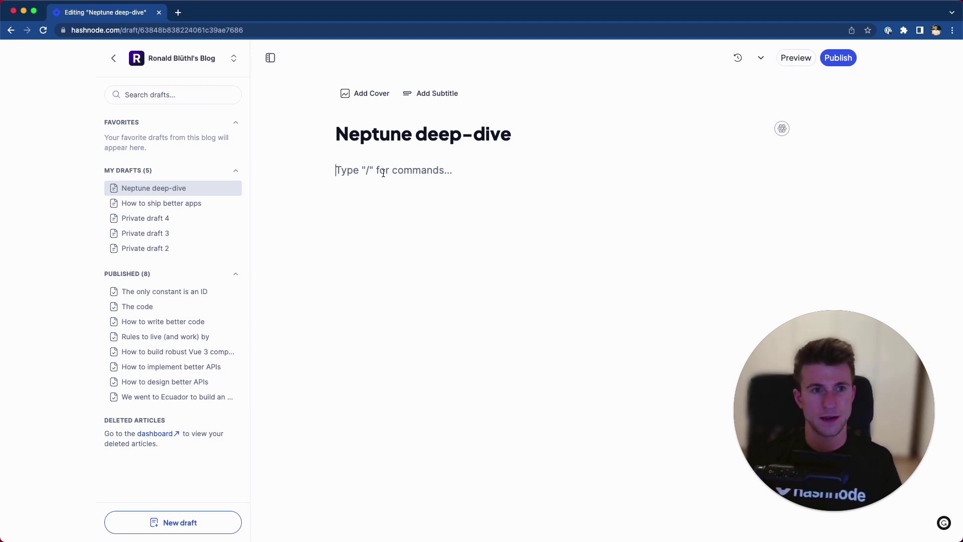
Turn the first body line into a Numbered List block from the / block menu.
{"action": "type", "text": "/"}
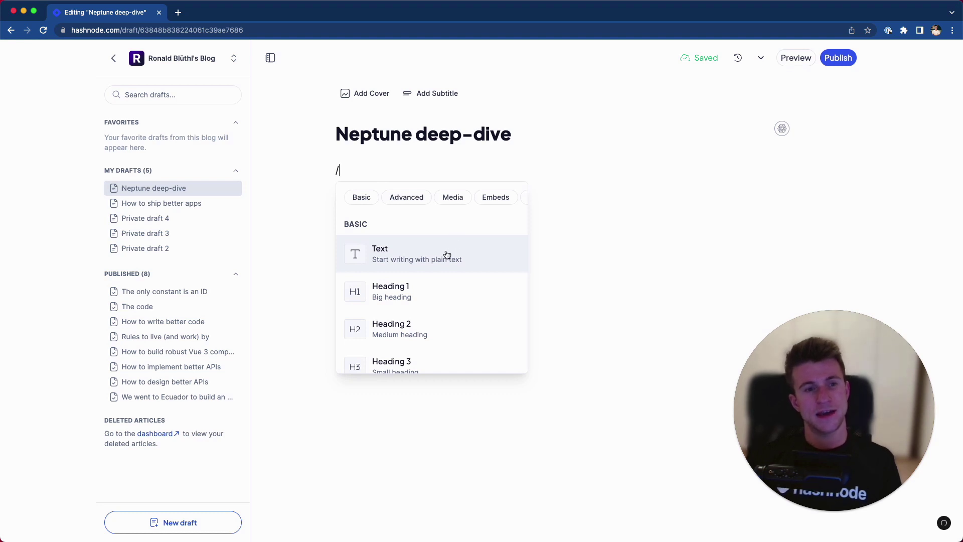
{"action": "scroll", "coordinate": [415, 263], "scroll_direction": "down", "scroll_amount": 3}
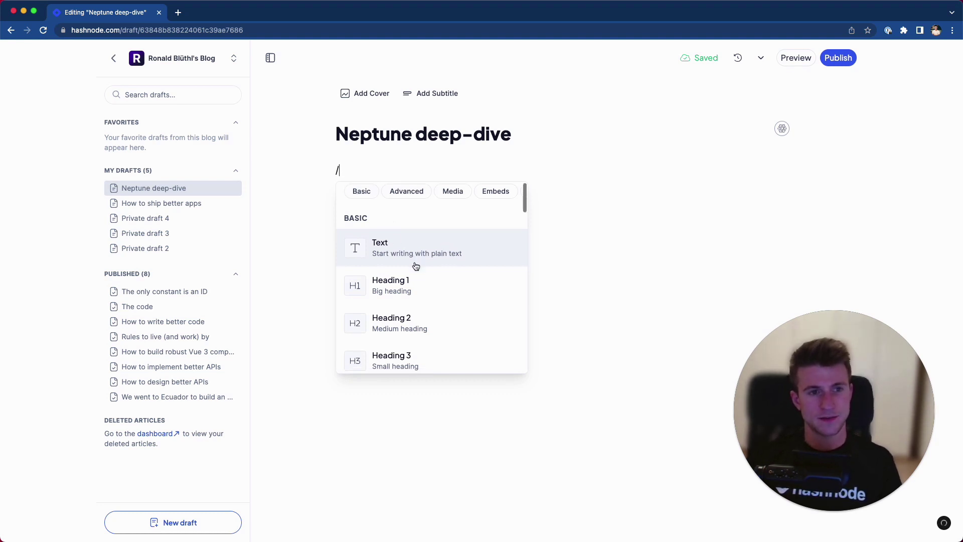
{"action": "scroll", "coordinate": [436, 244], "scroll_direction": "up", "scroll_amount": 2}
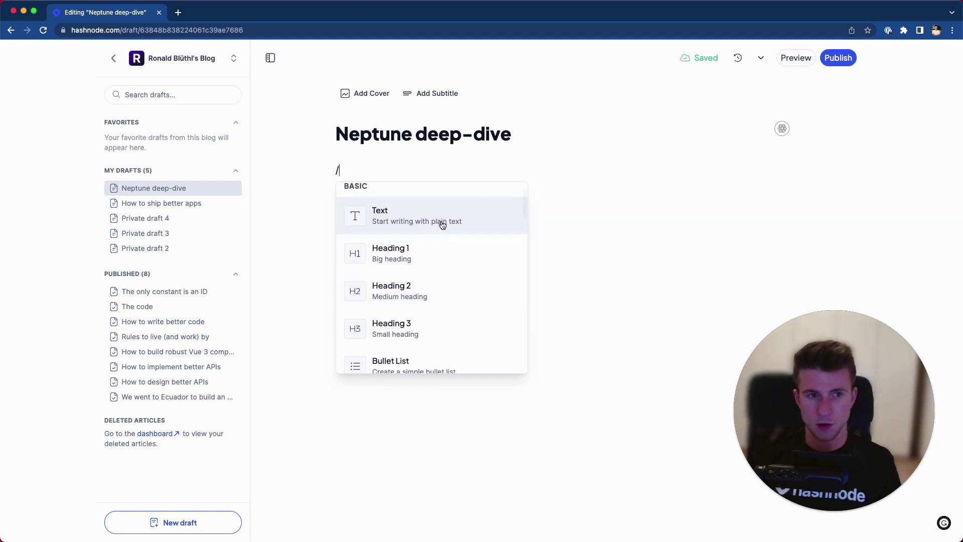
{"action": "scroll", "coordinate": [436, 249], "scroll_direction": "down", "scroll_amount": 1}
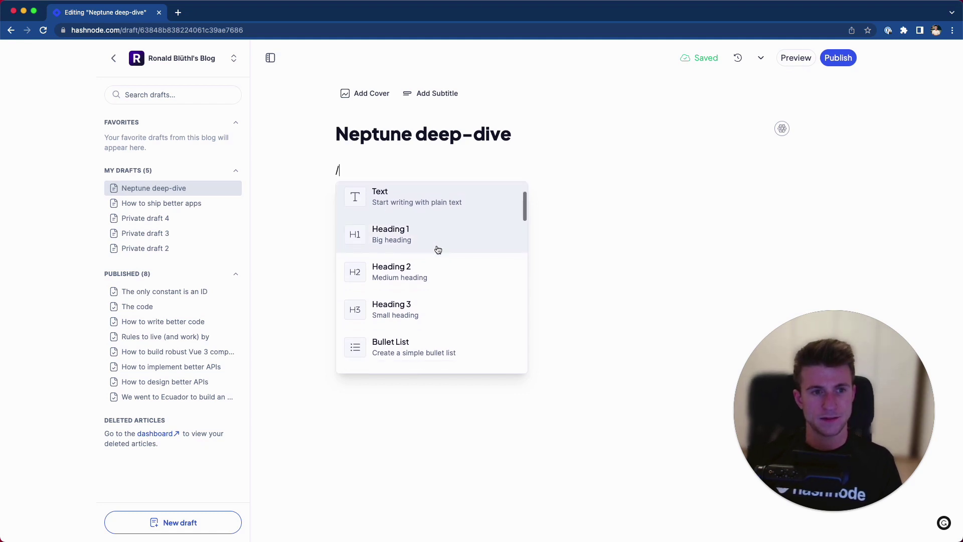
{"action": "scroll", "coordinate": [523, 214], "scroll_direction": "down", "scroll_amount": 5}
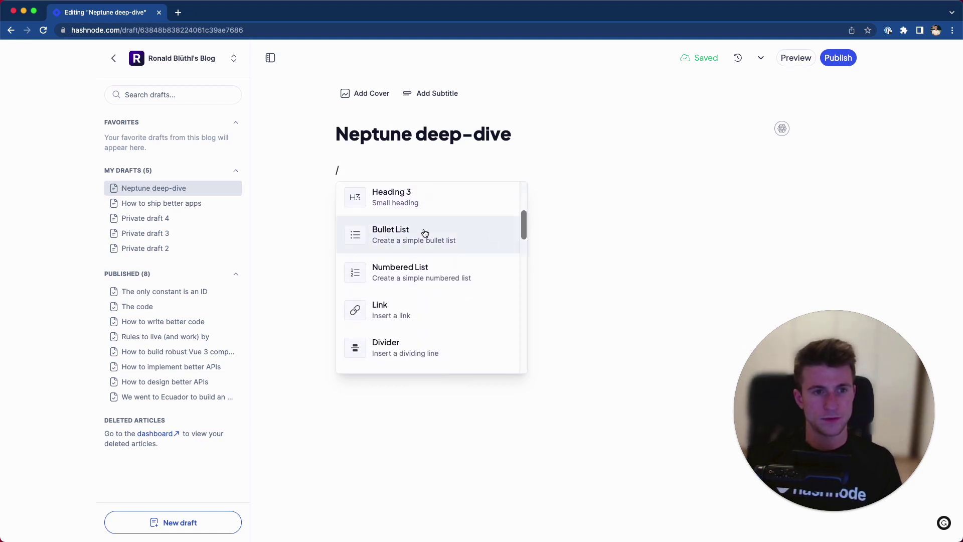
{"action": "scroll", "coordinate": [524, 233], "scroll_direction": "down", "scroll_amount": 2}
{"action": "left_click_drag", "start_coordinate": [523, 234], "coordinate": [511, 214]}
{"action": "scroll", "coordinate": [481, 241], "scroll_direction": "down", "scroll_amount": 2}
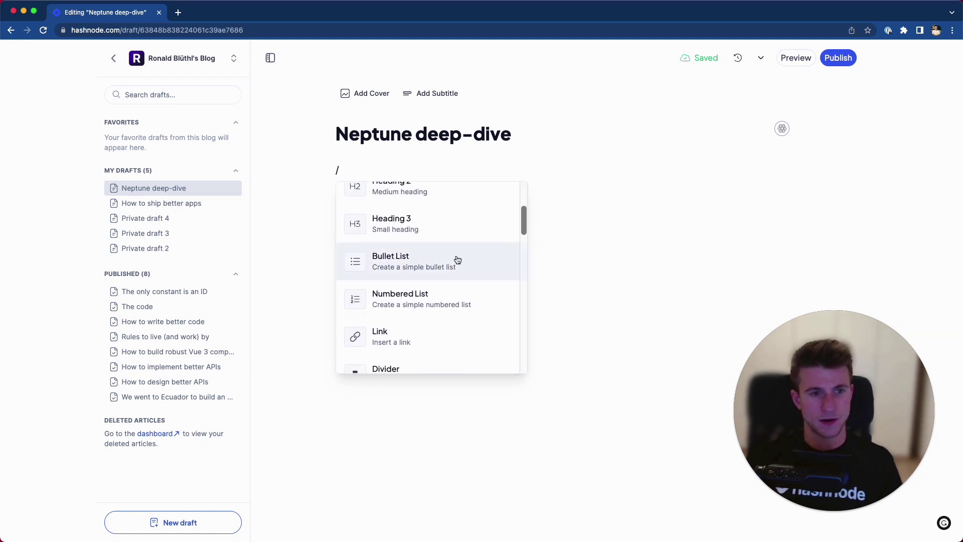
{"action": "left_click", "coordinate": [436, 296]}
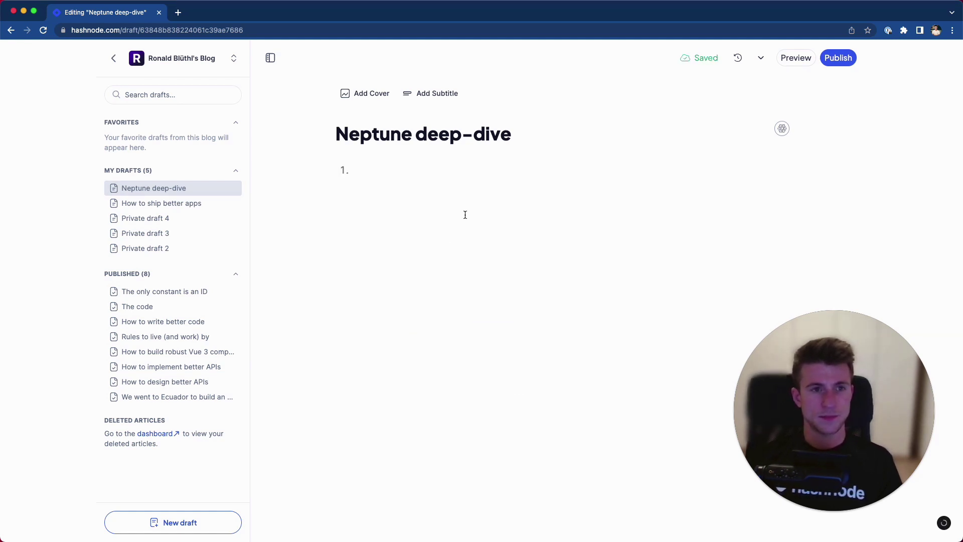
Fill the list with The new sidebar, Neptune in general, Drafts, Switching between blogs, then exit it.
{"action": "type", "text": "GThe"}
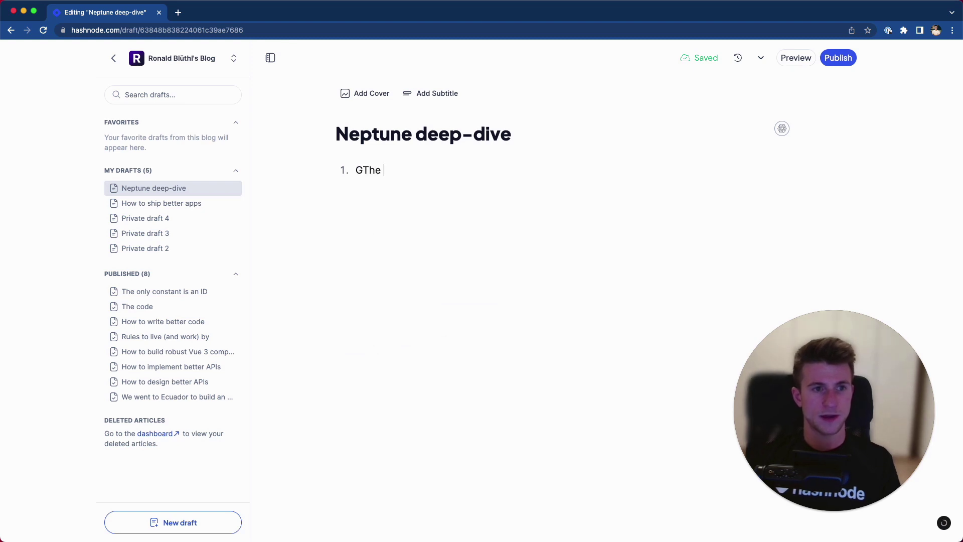
{"action": "key", "text": "BackSpace"}
{"action": "key", "text": "BackSpace"}
{"action": "key", "text": "BackSpace"}
{"action": "key", "text": "BackSpace"}
{"action": "type", "text": "The new sid"}
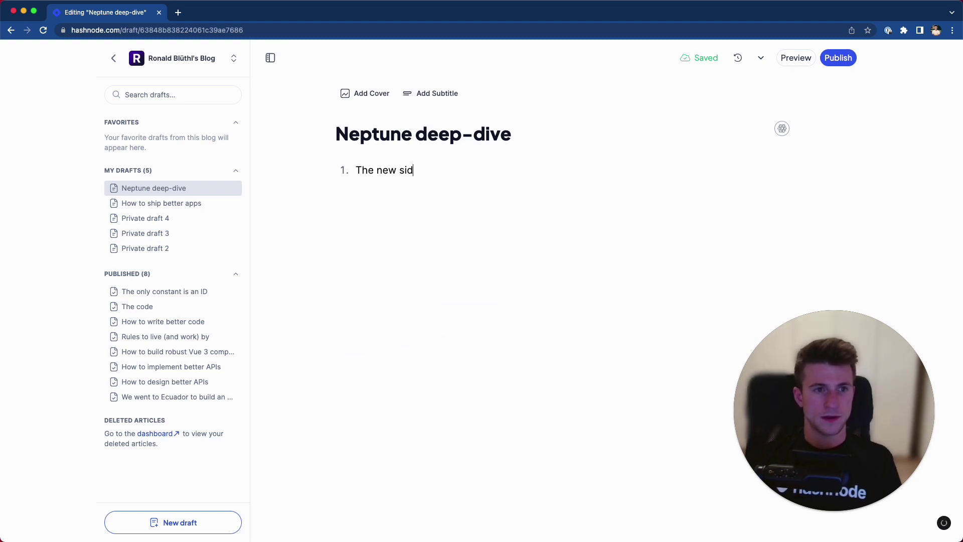
{"action": "type", "text": "ebar"}
{"action": "type", "text": "Nep"}
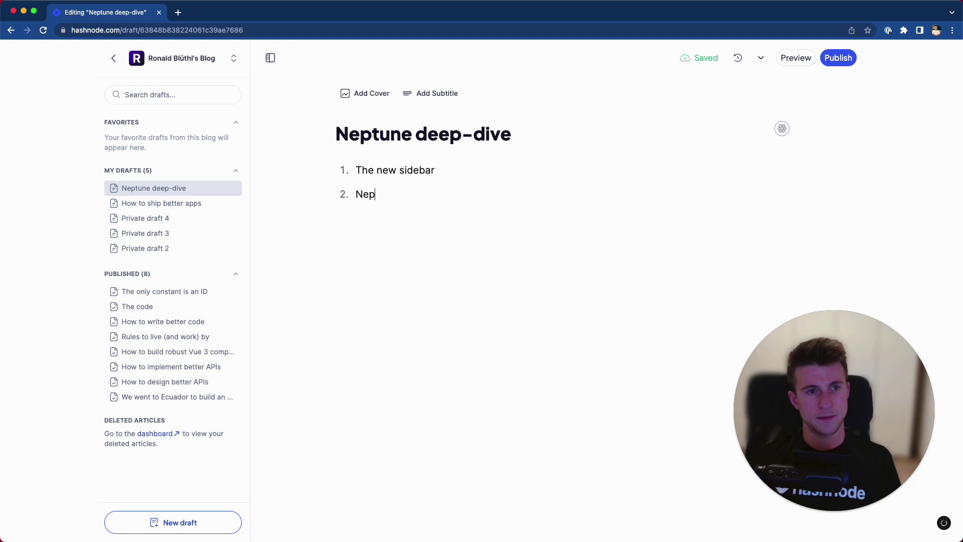
{"action": "type", "text": "tune in general"}
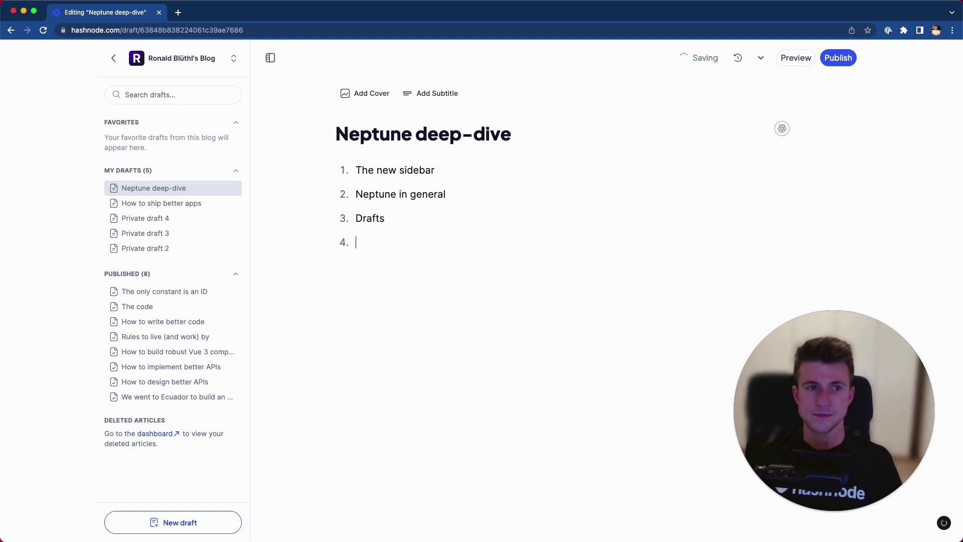
{"action": "type", "text": "Switching b"}
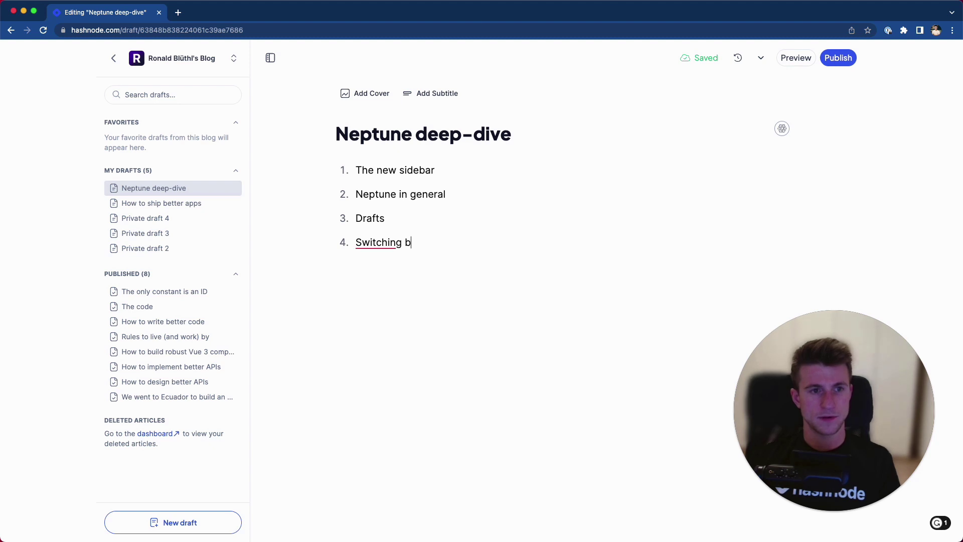
{"action": "type", "text": "etween te"}
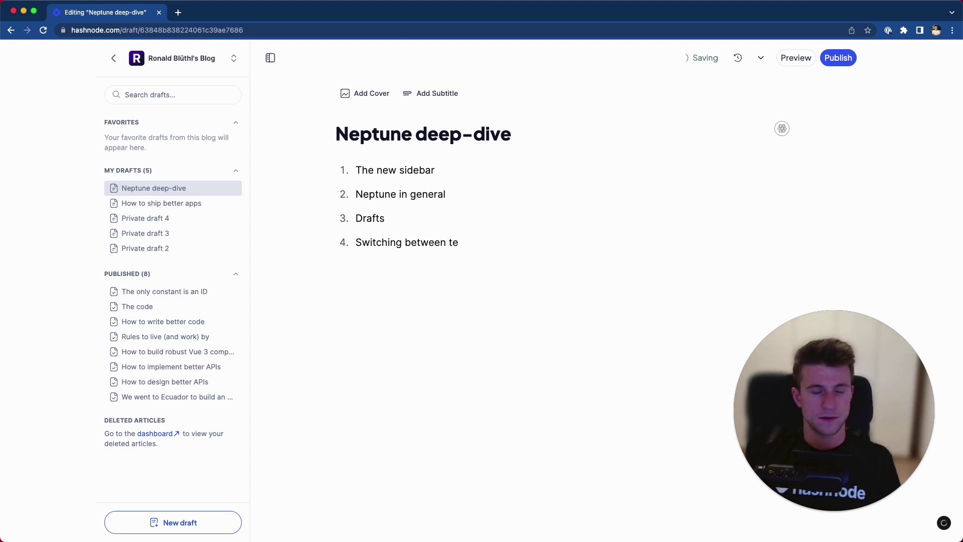
{"action": "key", "text": "BackSpace"}
{"action": "type", "text": "between blogs"}
{"action": "key", "text": "Return"}
{"action": "key", "text": "Return"}
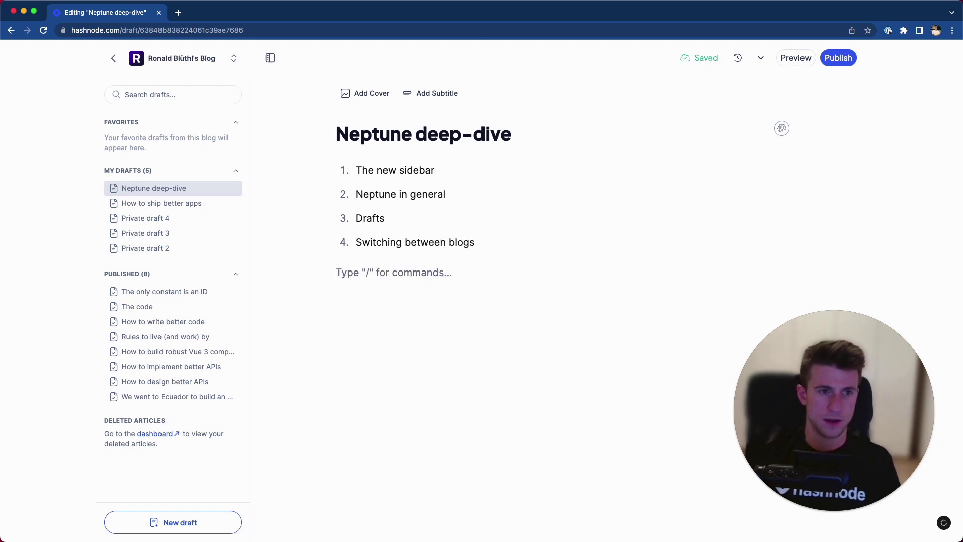
Add a Heading 2 reading 'The new sidebar' below the list.
{"action": "type", "text": "/"}
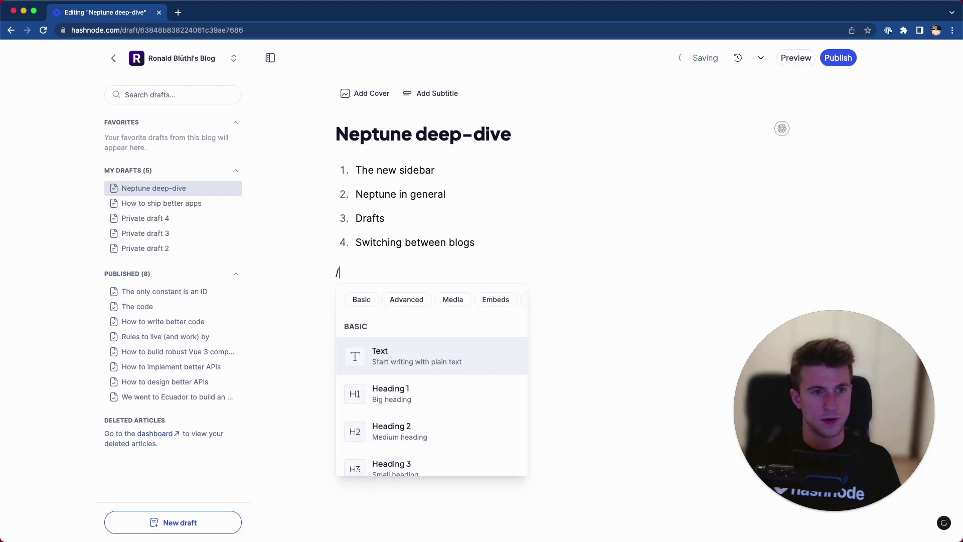
{"action": "key", "text": "Down"}
{"action": "key", "text": "Down"}
{"action": "key", "text": "Down"}
{"action": "key", "text": "Return"}
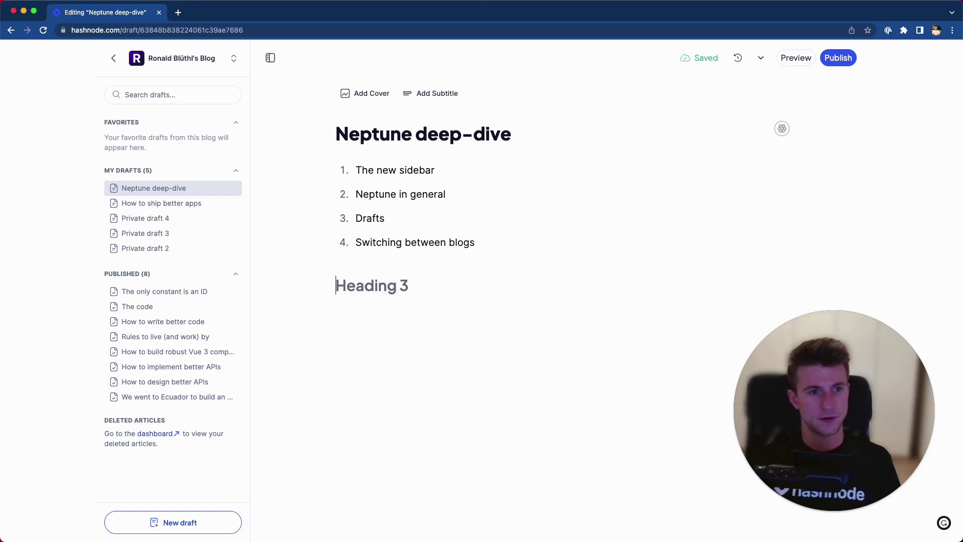
{"action": "type", "text": "Thew new"}
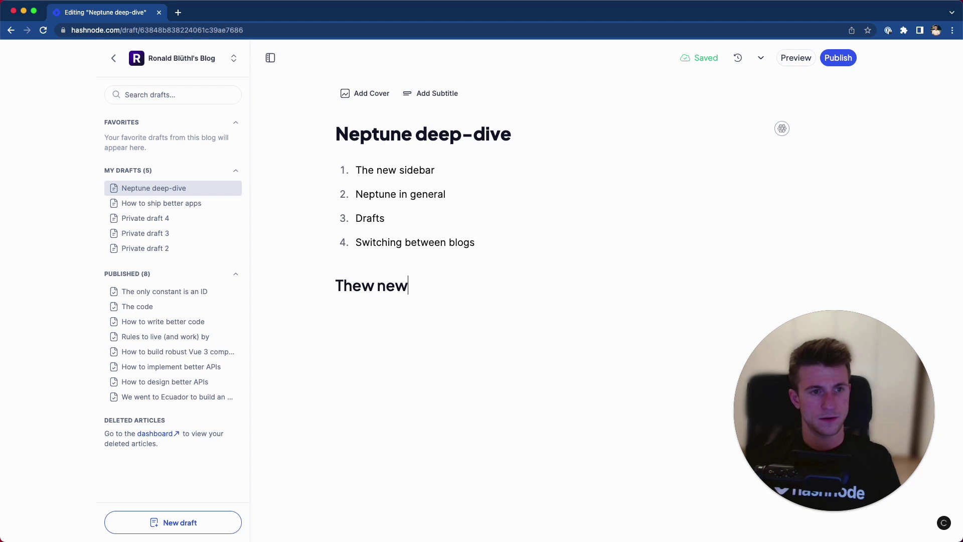
{"action": "key", "text": "BackSpace"}
{"action": "key", "text": "BackSpace"}
{"action": "key", "text": "BackSpace"}
{"action": "key", "text": "BackSpace"}
{"action": "key", "text": "BackSpace"}
{"action": "key", "text": "BackSpace"}
{"action": "key", "text": "BackSpace"}
{"action": "key", "text": "BackSpace"}
{"action": "key", "text": "BackSpace"}
{"action": "key", "text": "Return"}
{"action": "key", "text": "Return"}
{"action": "type", "text": "/head"}
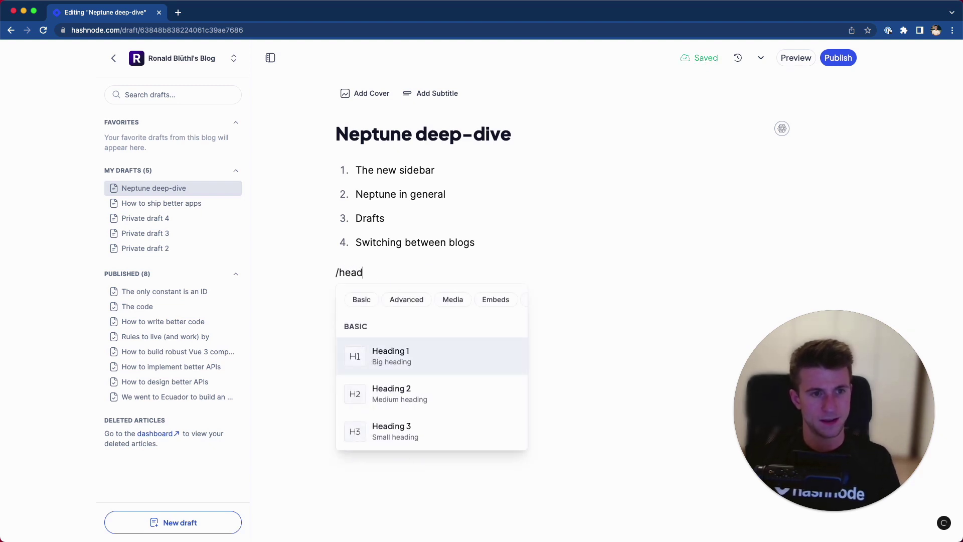
{"action": "key", "text": "Down"}
{"action": "key", "text": "Return"}
{"action": "type", "text": "The new sidebar"}
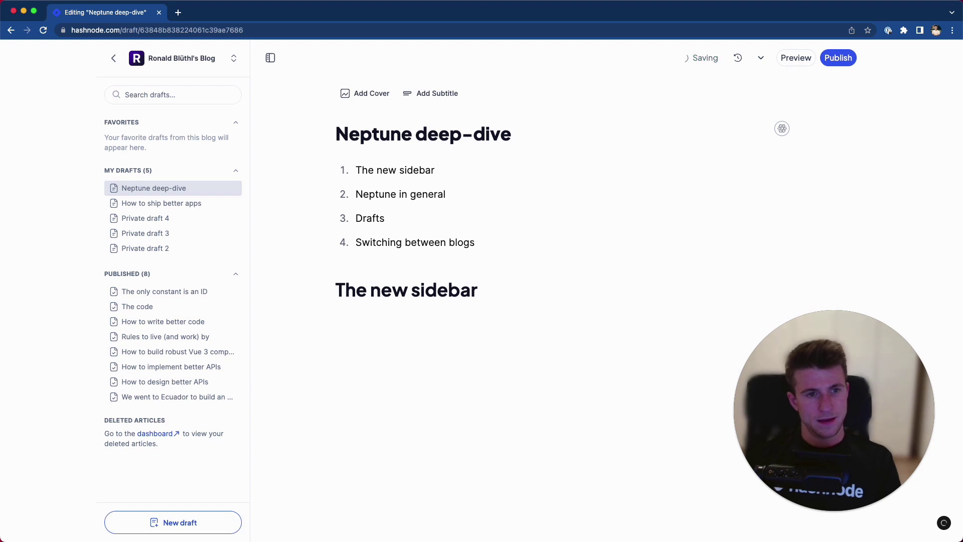
{"action": "key", "text": "Return"}
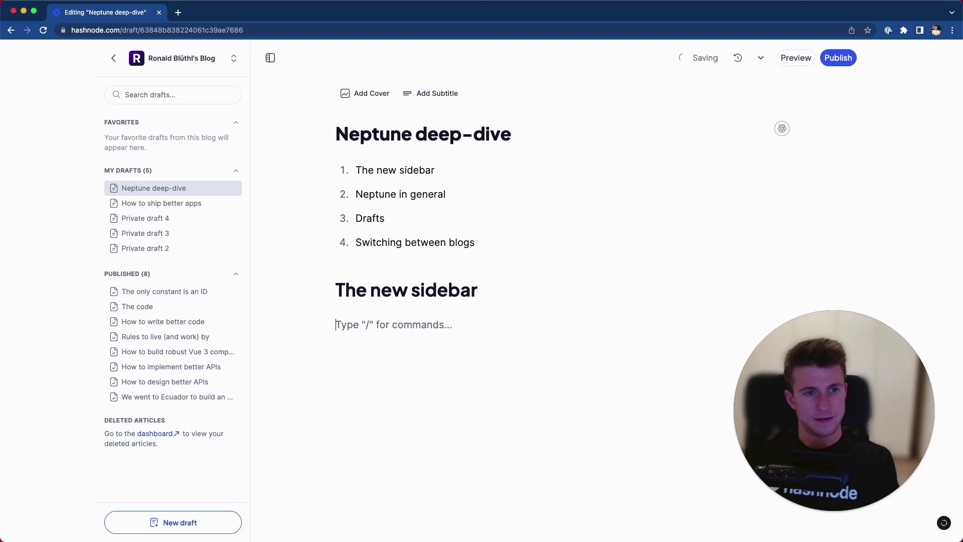
Add a code block containing 'const sum = (a, b) => a' and remove the blank line above it.
{"action": "key", "text": "Return"}
{"action": "type", "text": "/code"}
{"action": "key", "text": "Return"}
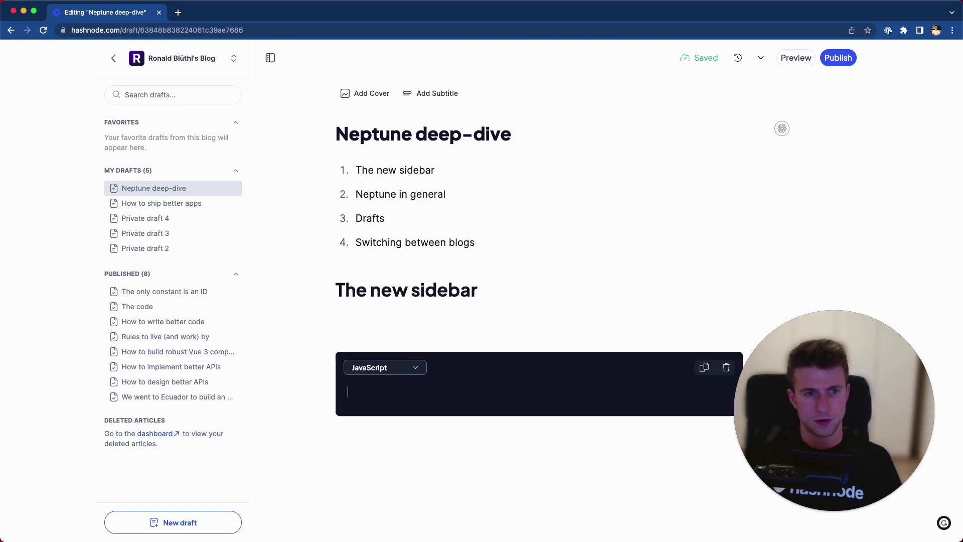
{"action": "type", "text": "const "}
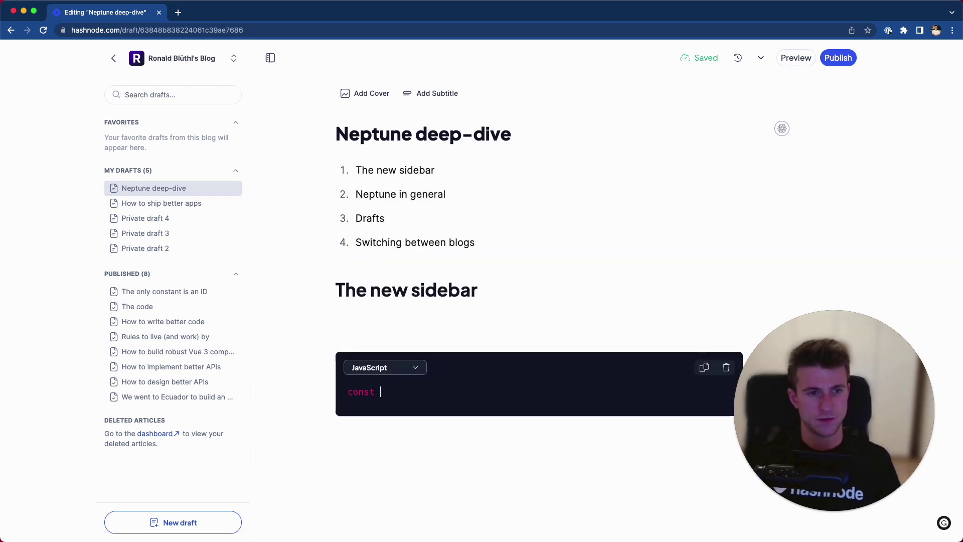
{"action": "type", "text": "sum"}
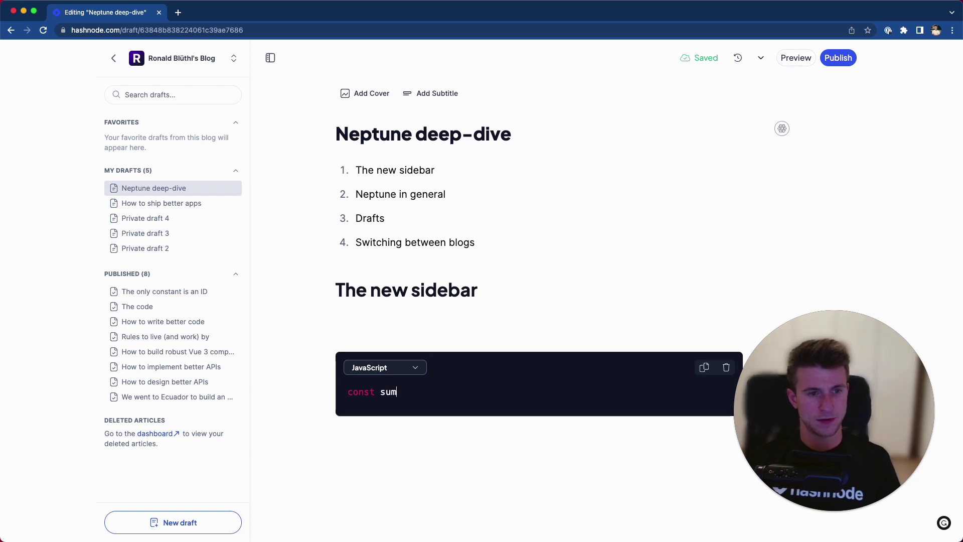
{"action": "type", "text": " = (a, b) => a + b"}
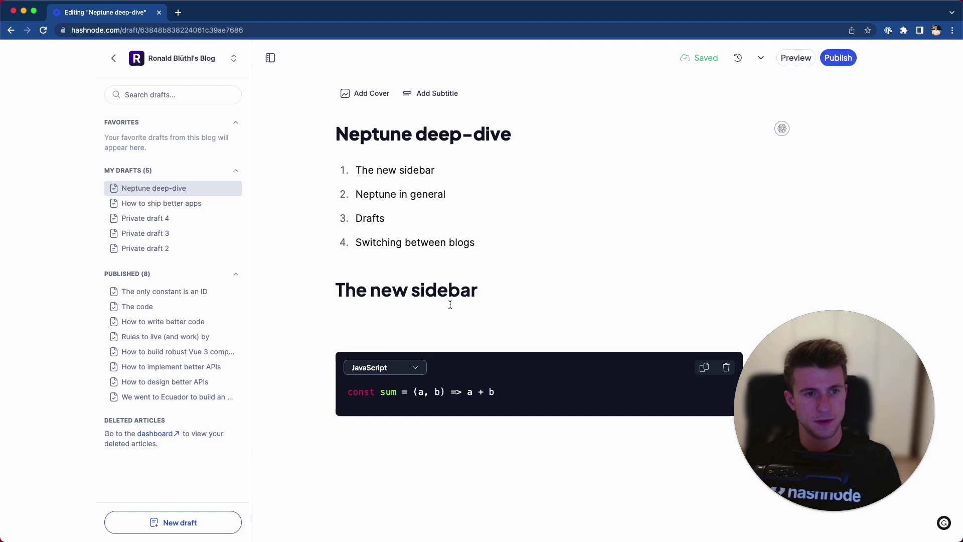
{"action": "left_click", "coordinate": [450, 320]}
{"action": "key", "text": "BackSpace"}
Add a quote 'Neptune is a really cool tool', remove the empty line above, and preview the draft.
{"action": "left_click", "coordinate": [492, 415]}
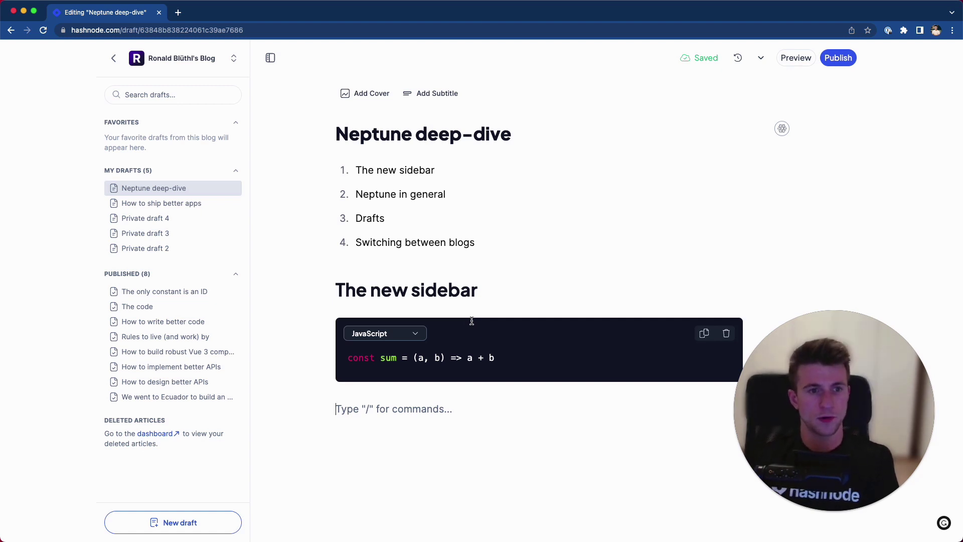
{"action": "type", "text": "/q"}
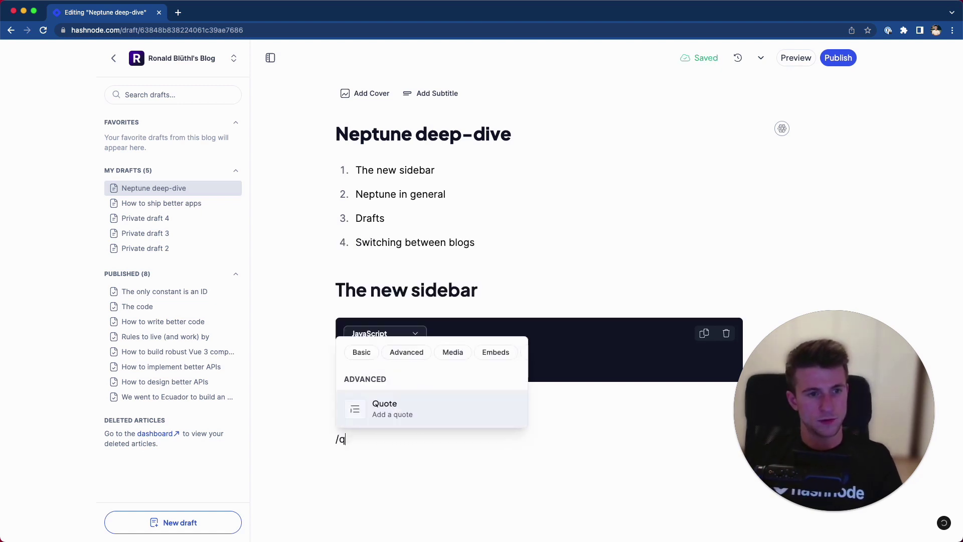
{"action": "type", "text": "uote"}
{"action": "key", "text": "Return"}
{"action": "type", "text": "Npe"}
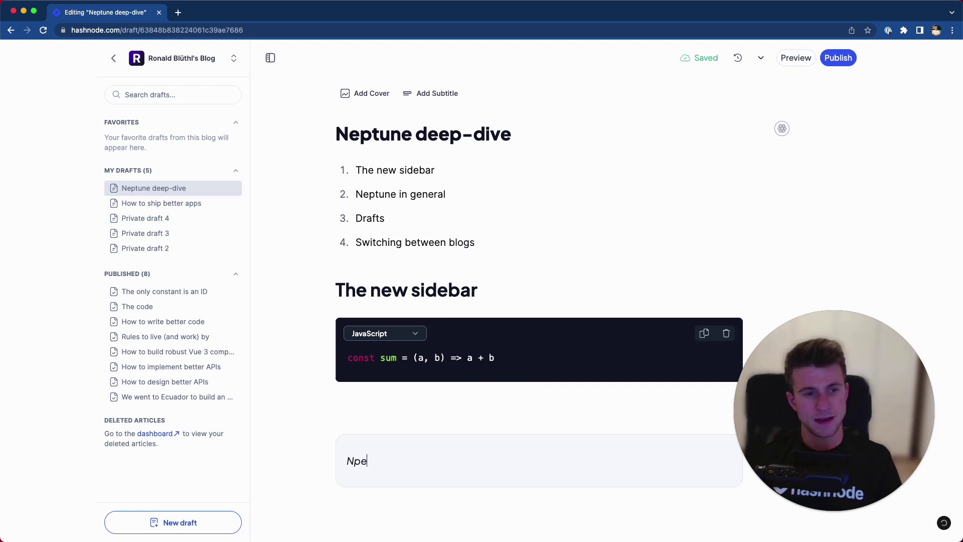
{"action": "key", "text": "BackSpace"}
{"action": "key", "text": "BackSpace"}
{"action": "type", "text": "eptune is a reall"}
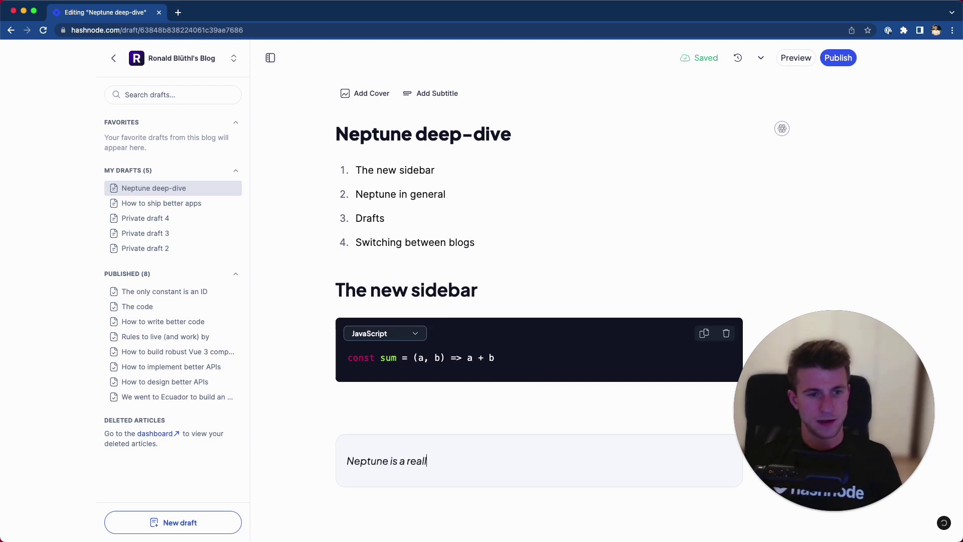
{"action": "type", "text": "y cool tool."}
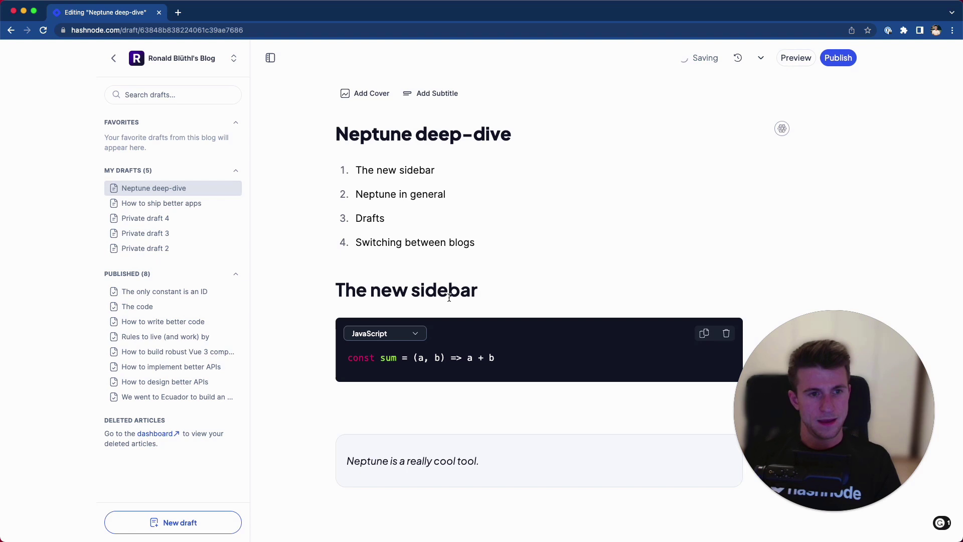
{"action": "key", "text": "Up"}
{"action": "key", "text": "BackSpace"}
{"action": "left_click", "coordinate": [796, 58]}
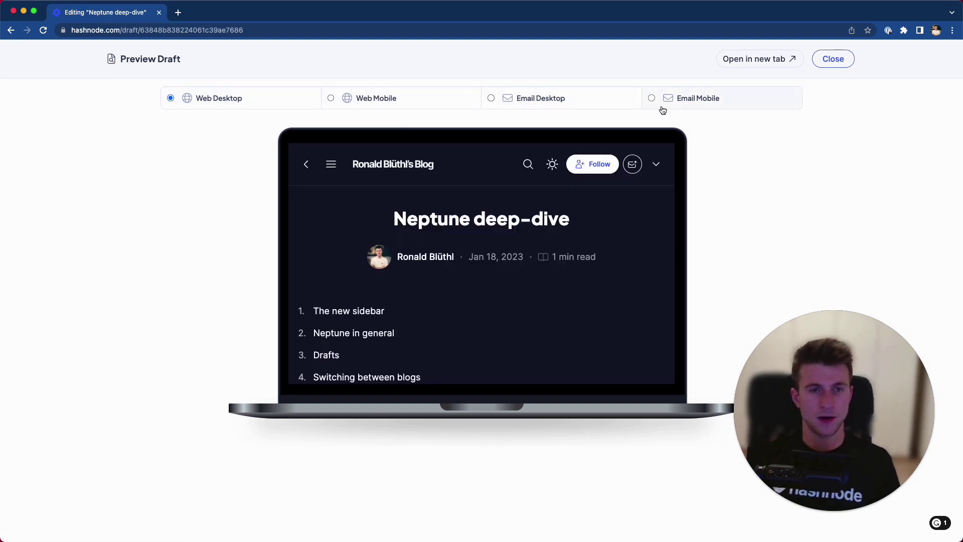
Look over the rendered draft in the Web Desktop preview, then close it.
{"action": "scroll", "coordinate": [469, 305], "scroll_direction": "down", "scroll_amount": 6}
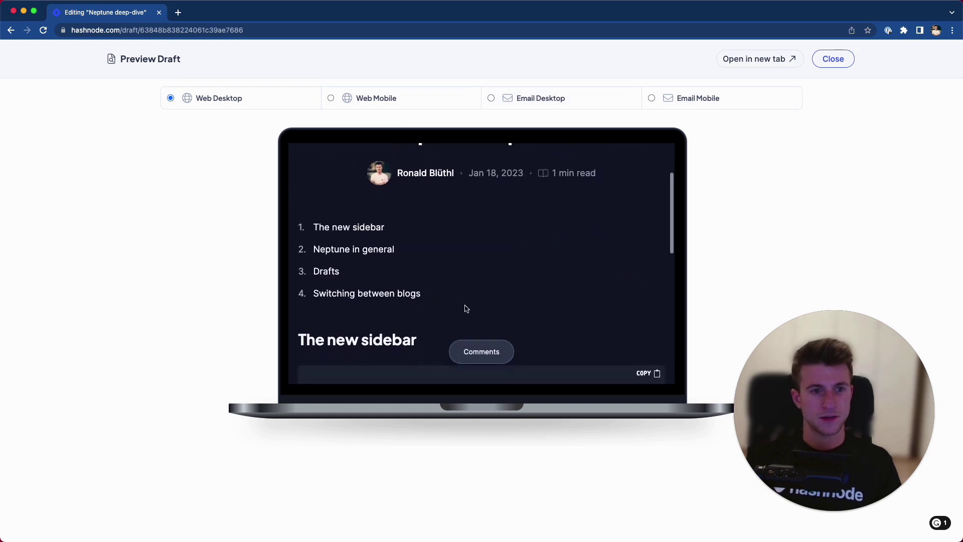
{"action": "scroll", "coordinate": [500, 251], "scroll_direction": "down", "scroll_amount": 5}
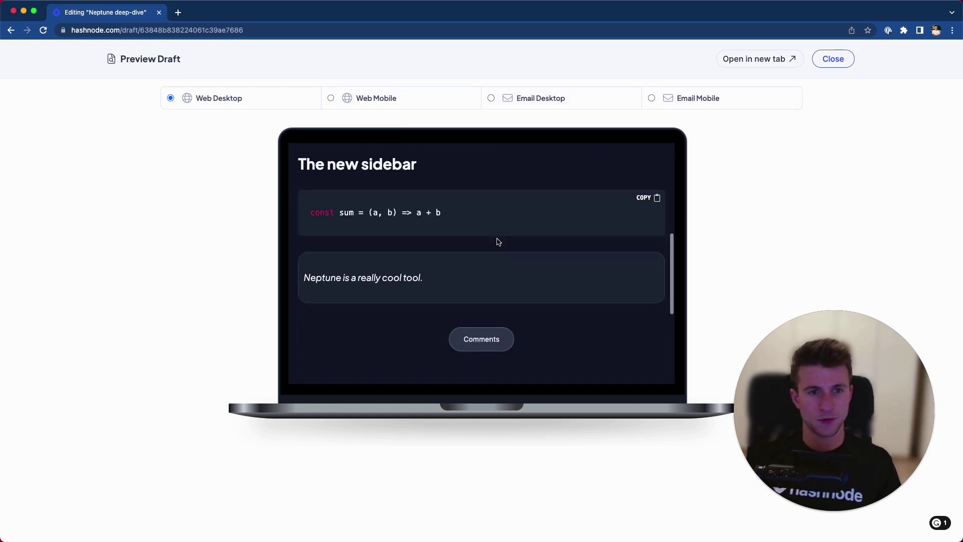
{"action": "scroll", "coordinate": [513, 216], "scroll_direction": "up", "scroll_amount": 10}
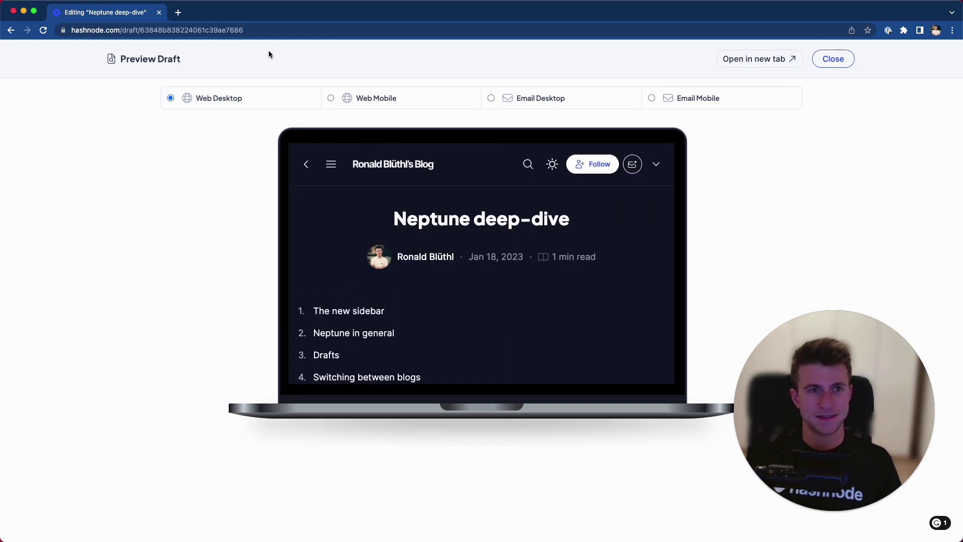
{"action": "left_click", "coordinate": [834, 62]}
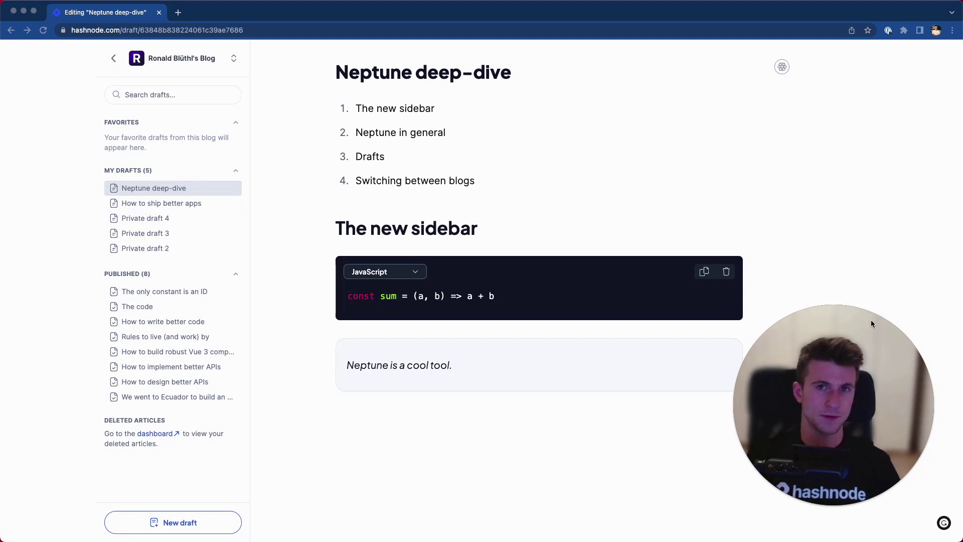
Embed the YouTube video 'How to set up a team blog — Hashnode' below the quote from a pasted link.
{"action": "left_click", "coordinate": [557, 390]}
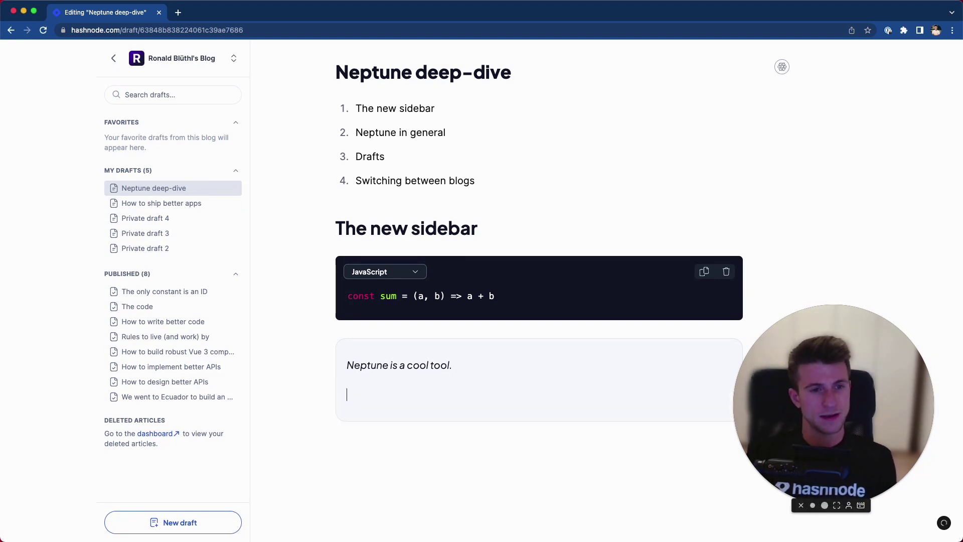
{"action": "type", "text": "/youtube"}
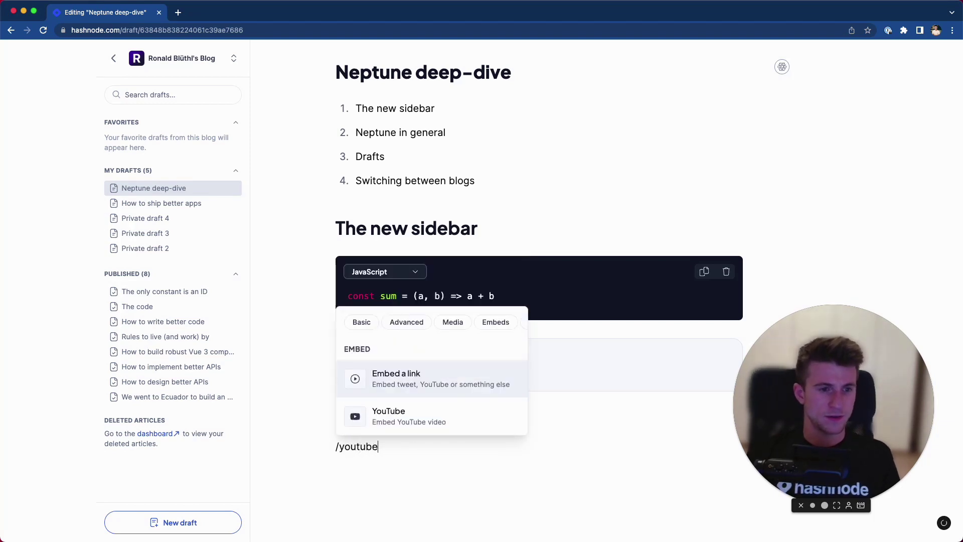
{"action": "key", "text": "Down"}
{"action": "key", "text": "Return"}
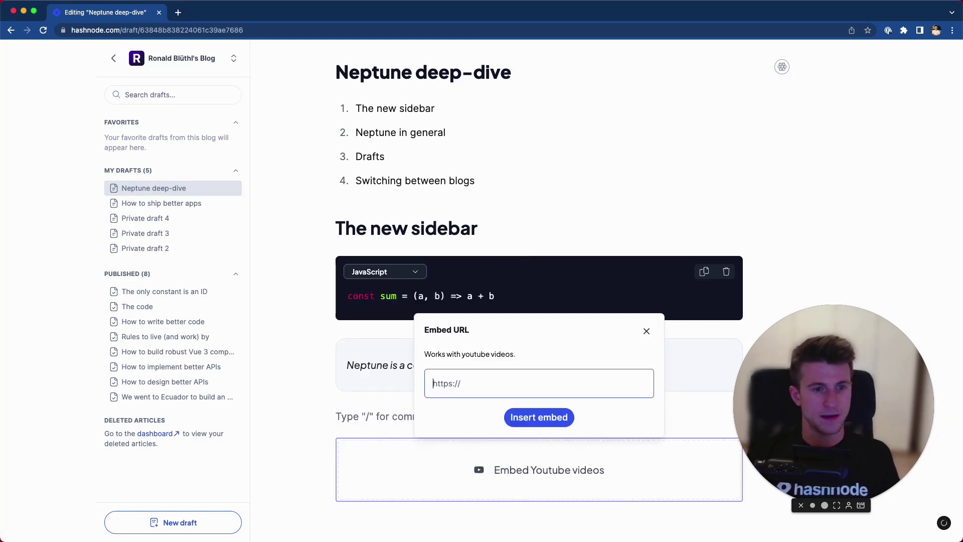
{"action": "type", "text": "https://www.youtube.com/watch?v=vEKIGrpy0ik"}
{"action": "left_click", "coordinate": [547, 415]}
Test the embedded video by playing and pausing it twice.
{"action": "scroll", "coordinate": [547, 411], "scroll_direction": "down", "scroll_amount": 5}
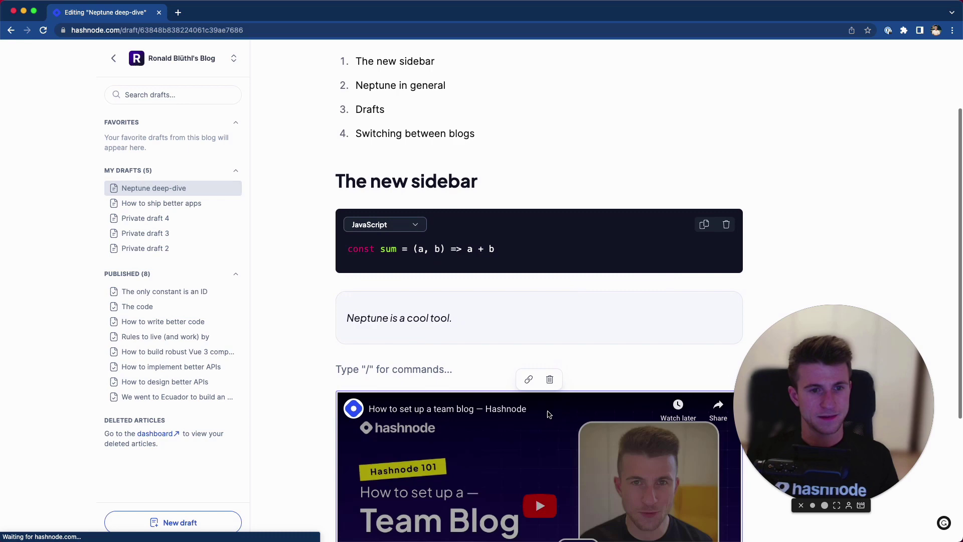
{"action": "left_click", "coordinate": [535, 311]}
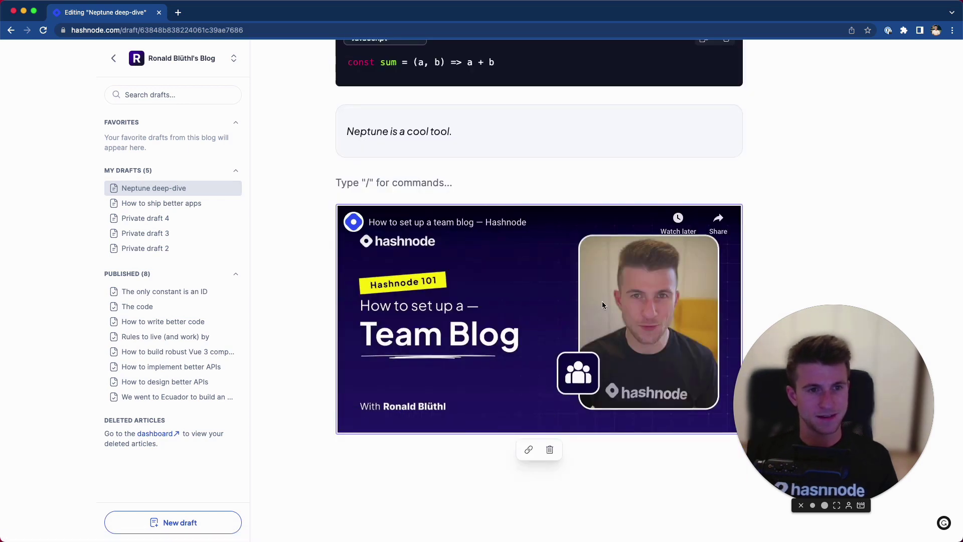
{"action": "left_click", "coordinate": [425, 380]}
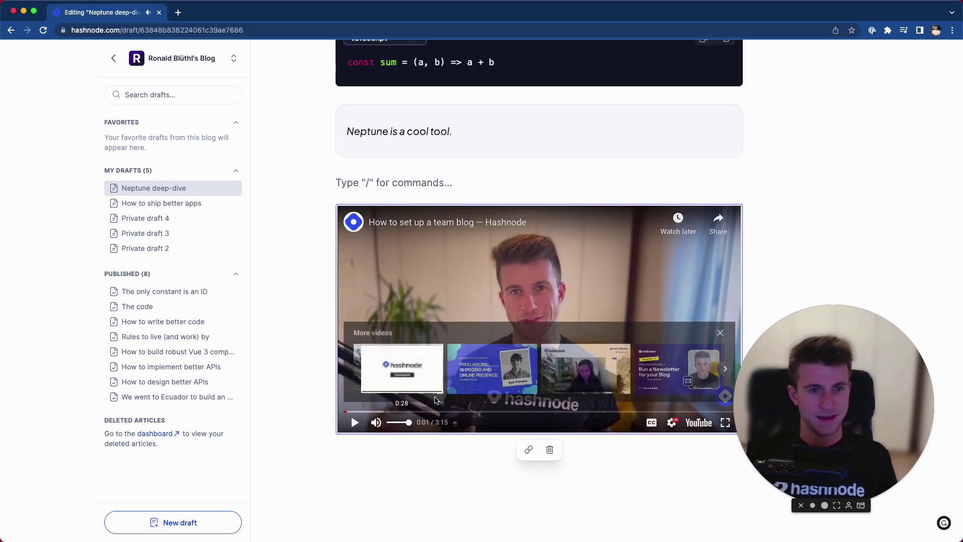
{"action": "left_click", "coordinate": [564, 284]}
{"action": "left_click", "coordinate": [544, 361]}
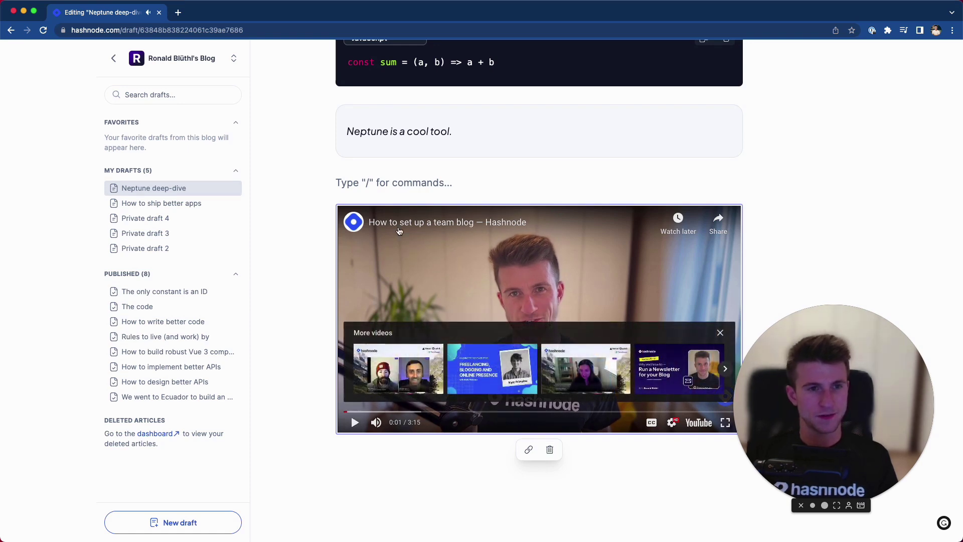
Open the Neptune deep-dive draft in a new tab via Preview draft in its sidebar menu.
{"action": "left_click", "coordinate": [280, 190]}
{"action": "scroll", "coordinate": [223, 193], "scroll_direction": "up", "scroll_amount": 10}
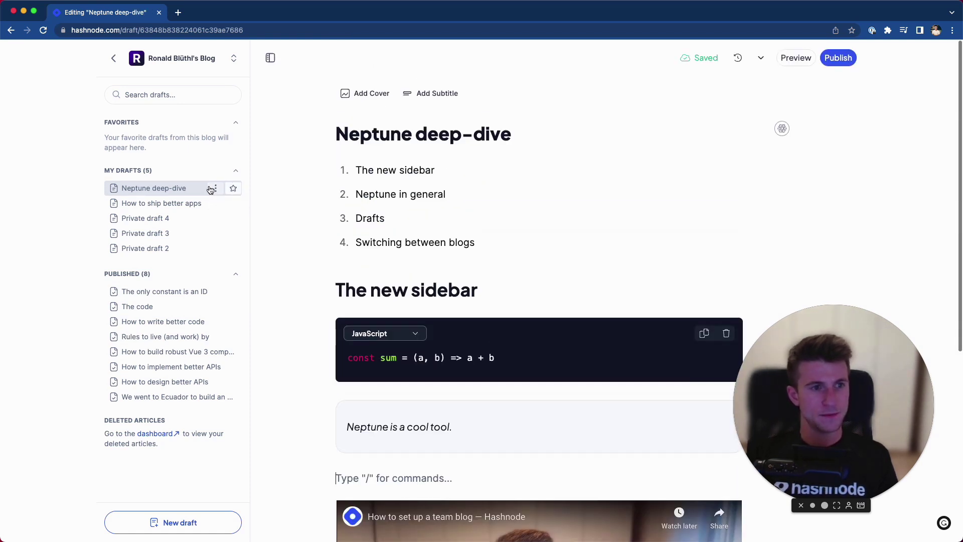
{"action": "left_click", "coordinate": [236, 189]}
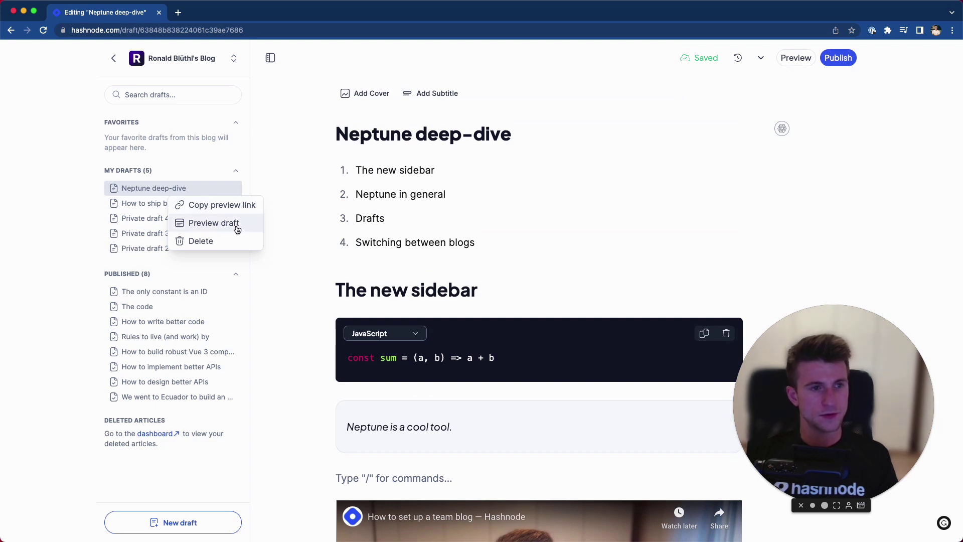
{"action": "left_click", "coordinate": [236, 188]}
{"action": "left_click", "coordinate": [236, 189]}
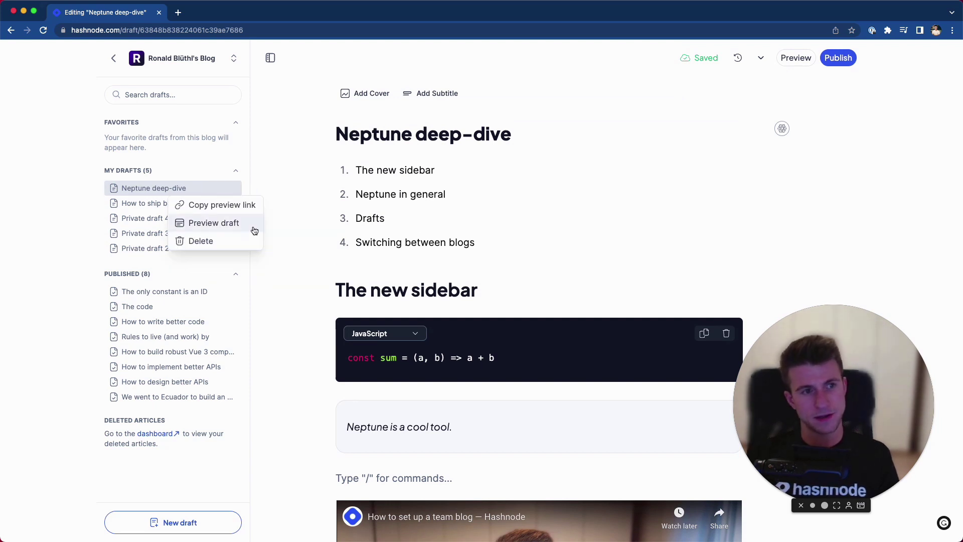
{"action": "left_click", "coordinate": [237, 223]}
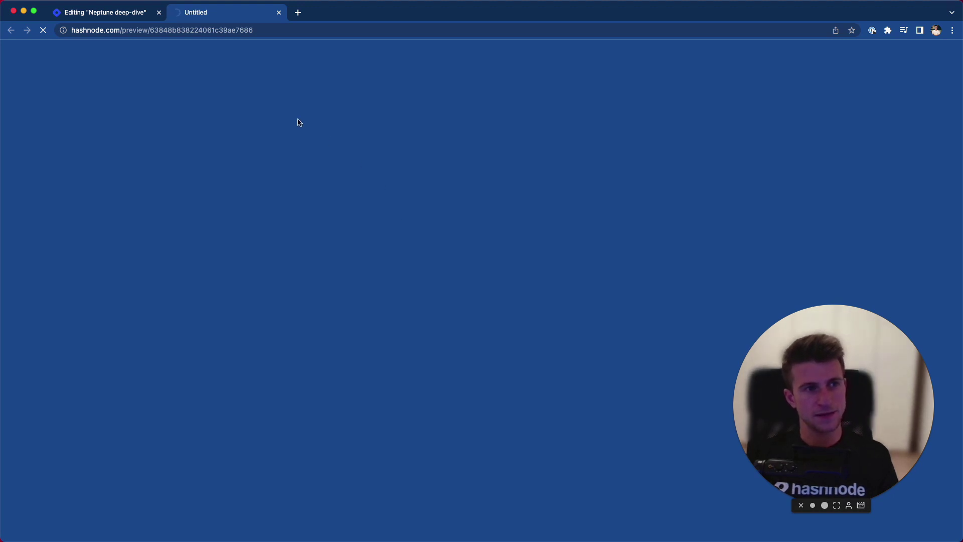
Scroll through the draft preview tab, then go back to the editor tab.
{"action": "scroll", "coordinate": [432, 243], "scroll_direction": "down", "scroll_amount": 6}
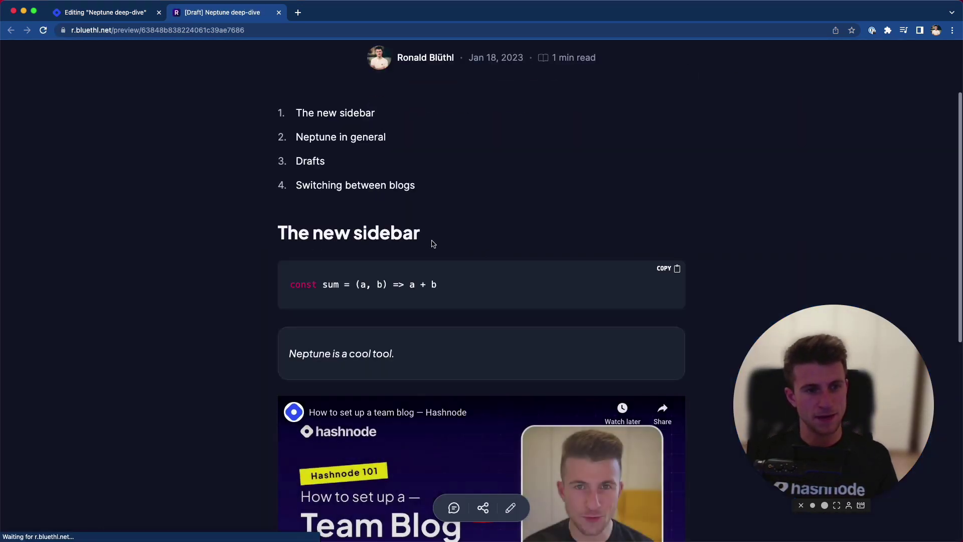
{"action": "scroll", "coordinate": [442, 248], "scroll_direction": "up", "scroll_amount": 6}
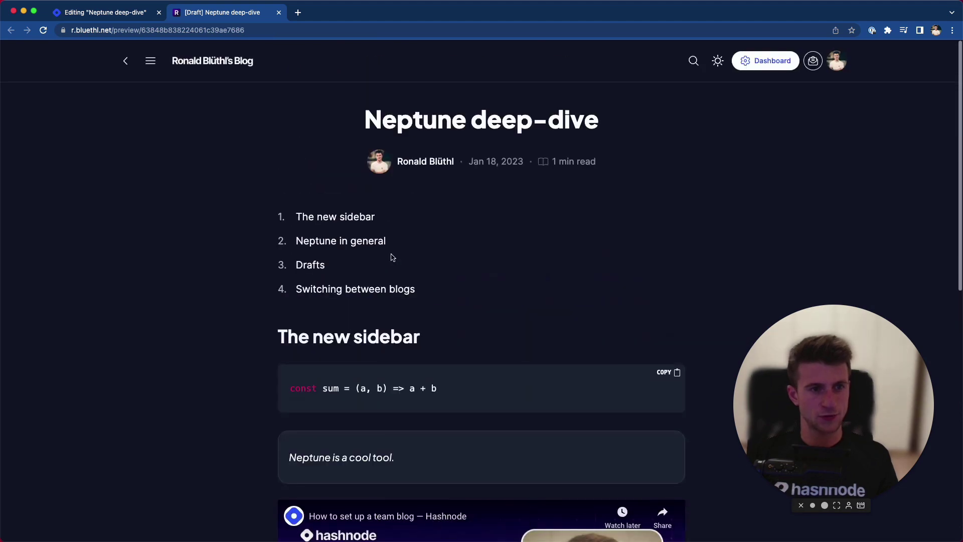
{"action": "scroll", "coordinate": [502, 273], "scroll_direction": "down", "scroll_amount": 1}
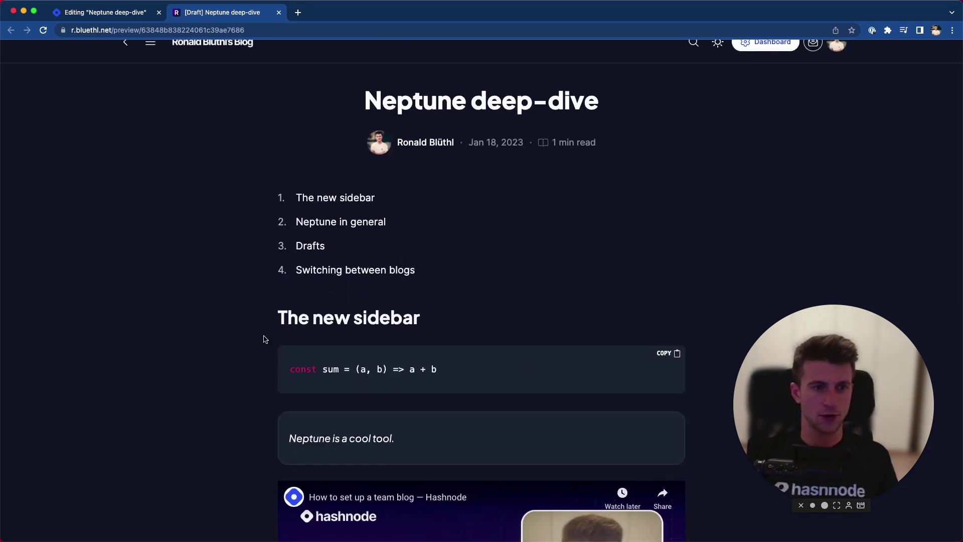
{"action": "scroll", "coordinate": [265, 339], "scroll_direction": "down", "scroll_amount": 6}
{"action": "scroll", "coordinate": [176, 94], "scroll_direction": "up", "scroll_amount": 6}
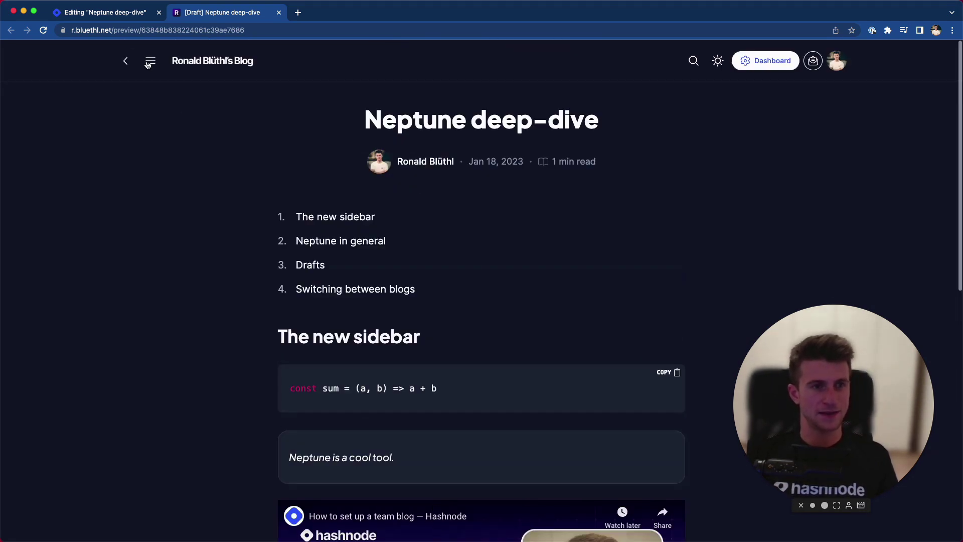
{"action": "left_click", "coordinate": [129, 15]}
{"action": "scroll", "coordinate": [472, 231], "scroll_direction": "down", "scroll_amount": 3}
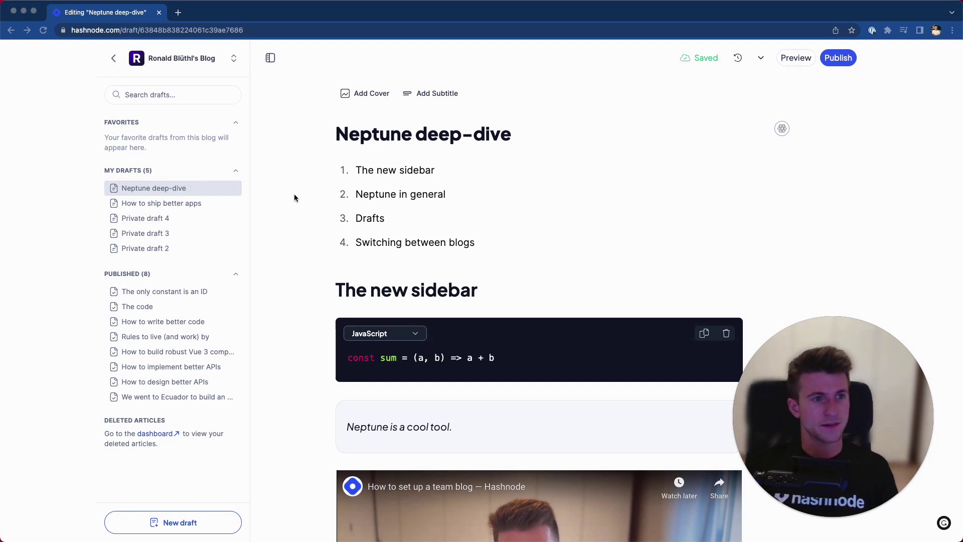
Switch back and forth between the How to ship better apps and Neptune deep-dive drafts.
{"action": "mouse_move", "coordinate": [211, 194]}
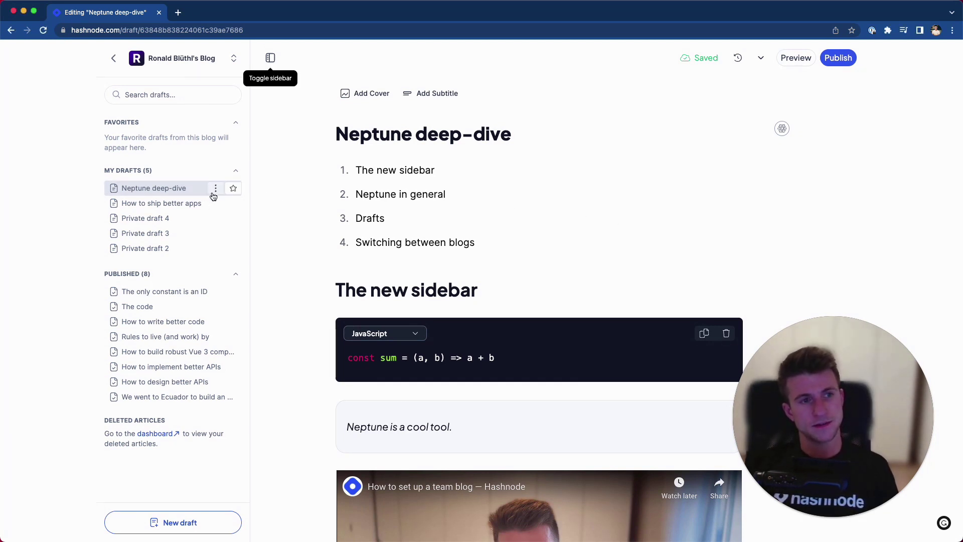
{"action": "left_click", "coordinate": [186, 203]}
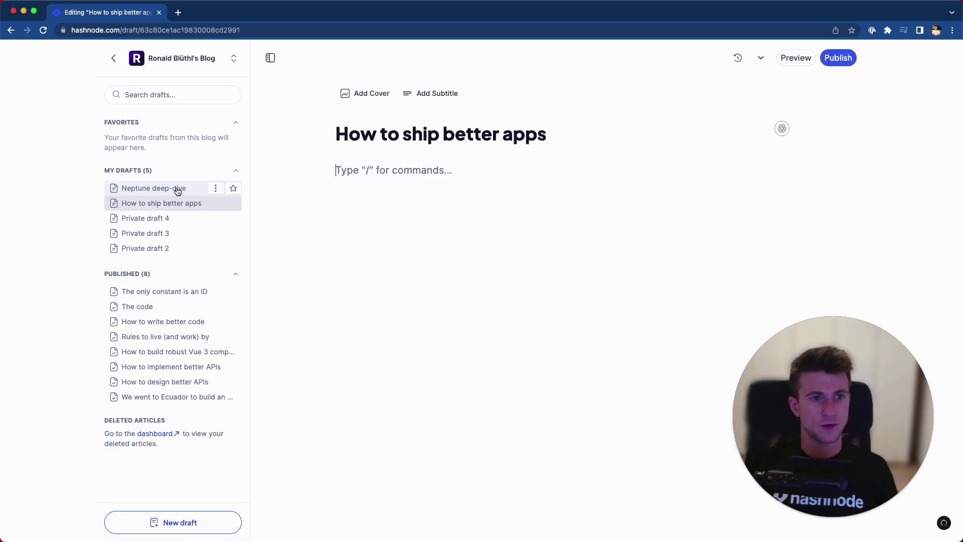
{"action": "key", "text": "super+bracketleft"}
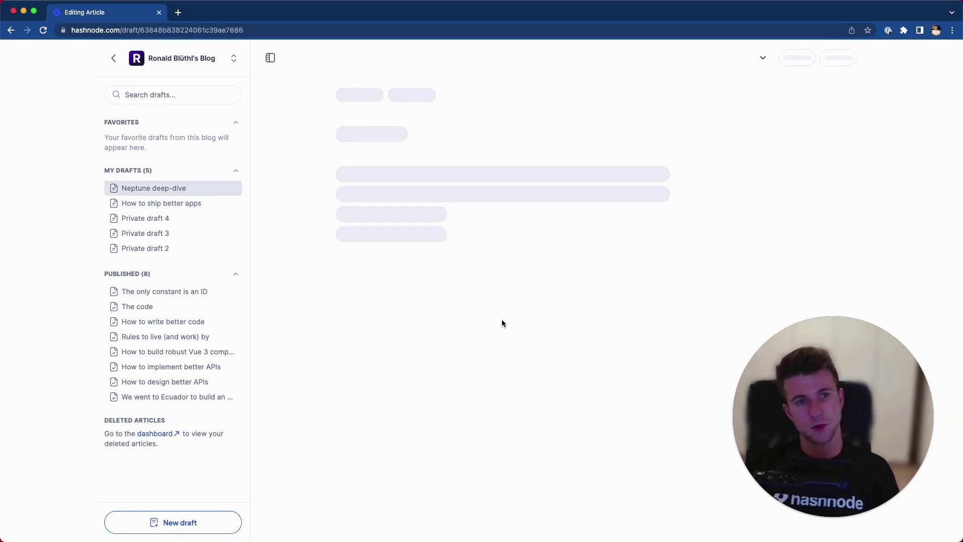
{"action": "scroll", "coordinate": [523, 287], "scroll_direction": "down", "scroll_amount": 5}
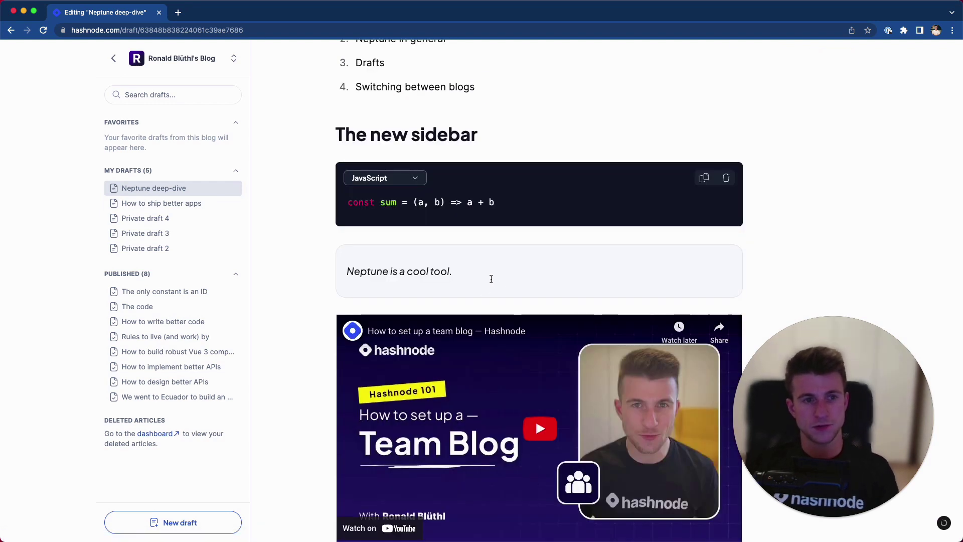
{"action": "scroll", "coordinate": [492, 281], "scroll_direction": "up", "scroll_amount": 5}
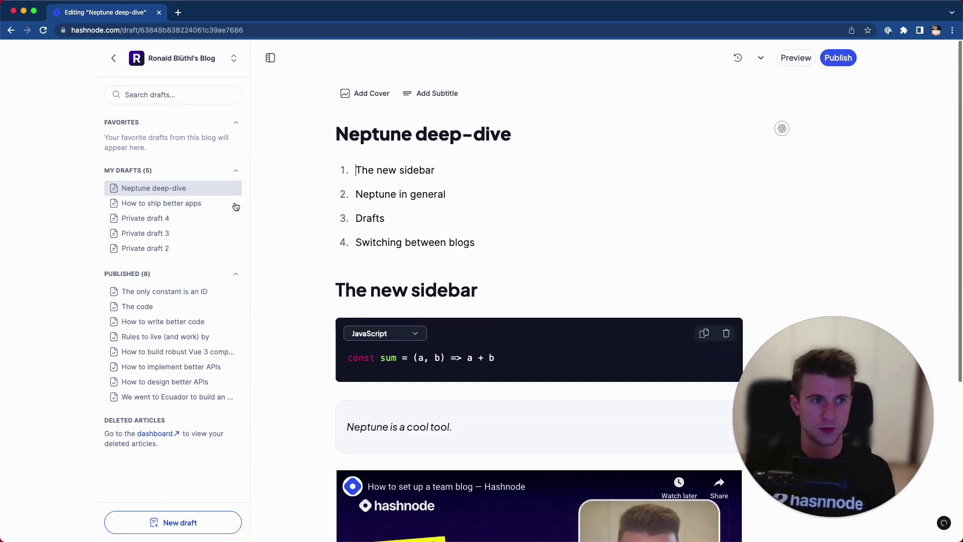
{"action": "left_click", "coordinate": [180, 204]}
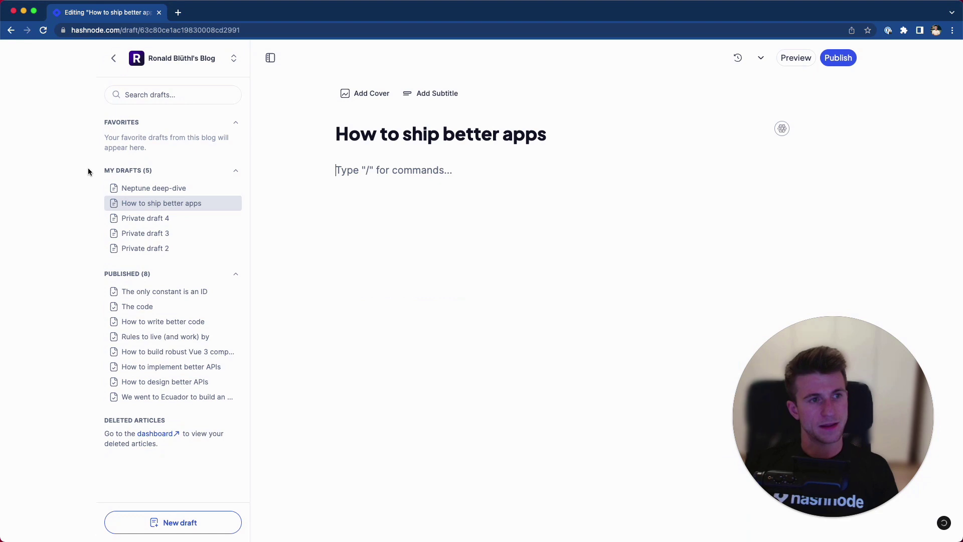
{"action": "left_click", "coordinate": [169, 191]}
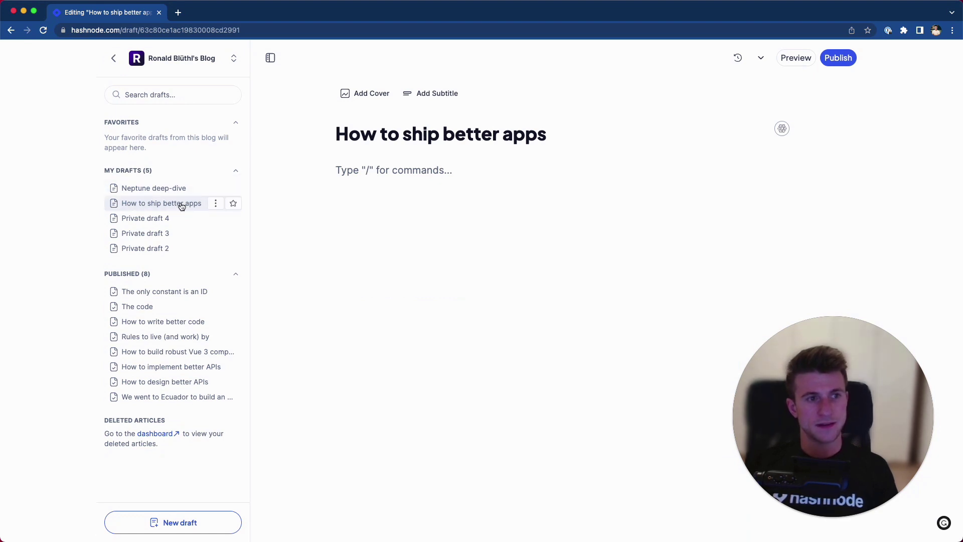
{"action": "scroll", "coordinate": [466, 207], "scroll_direction": "down", "scroll_amount": 5}
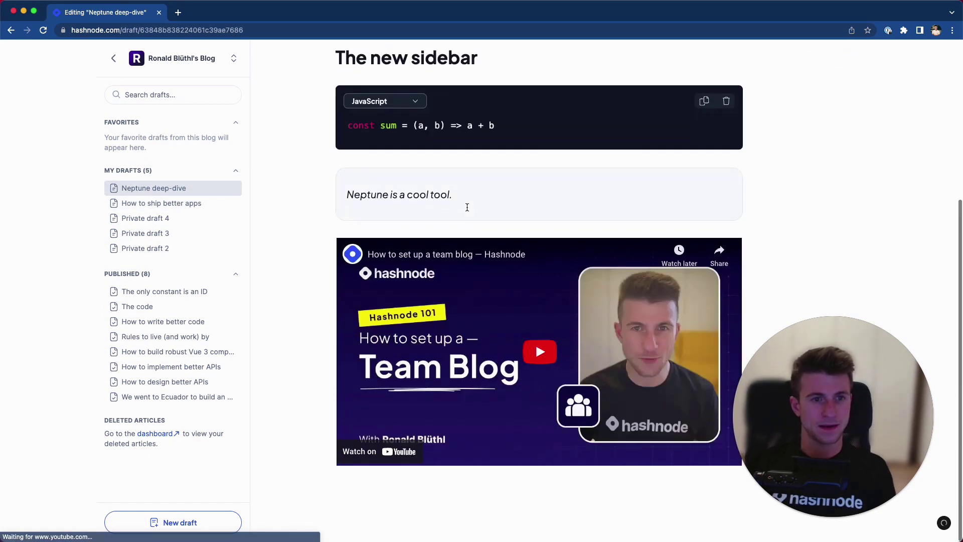
{"action": "left_click", "coordinate": [184, 208]}
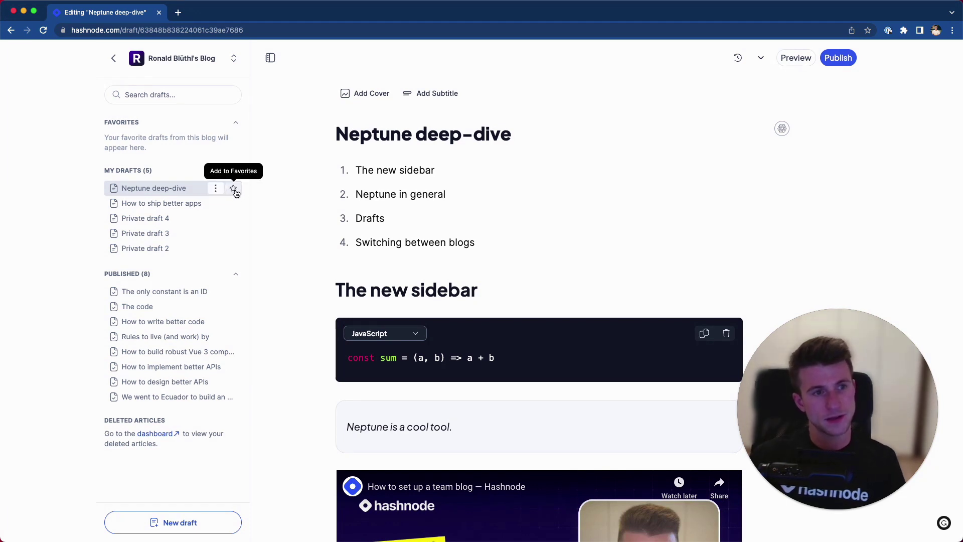
{"action": "left_click", "coordinate": [234, 189]}
{"action": "left_click", "coordinate": [234, 202]}
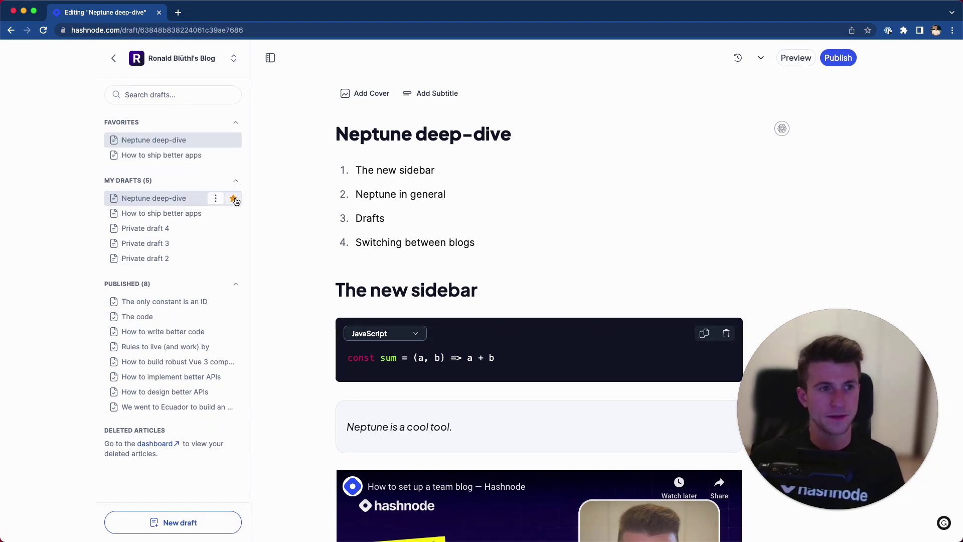
{"action": "left_click", "coordinate": [173, 95]}
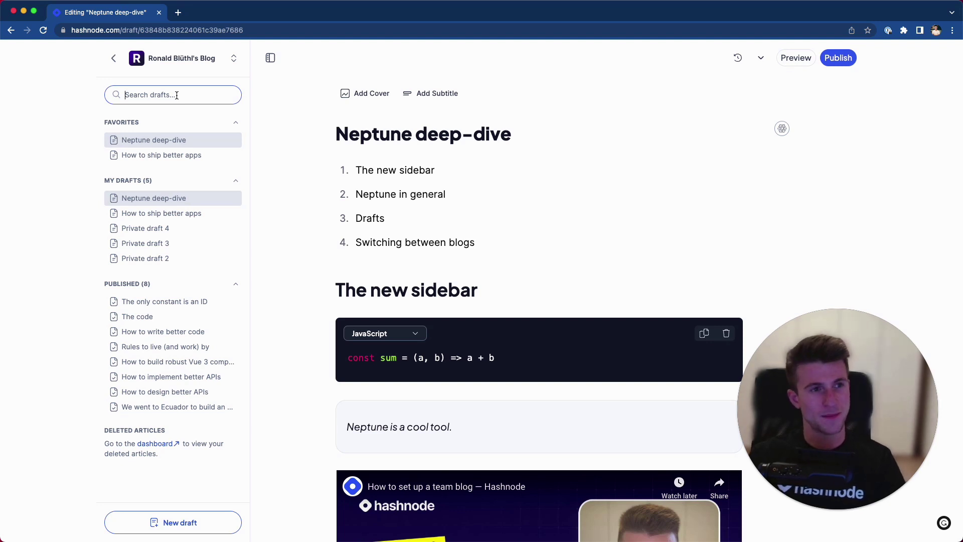
{"action": "type", "text": "neptune"}
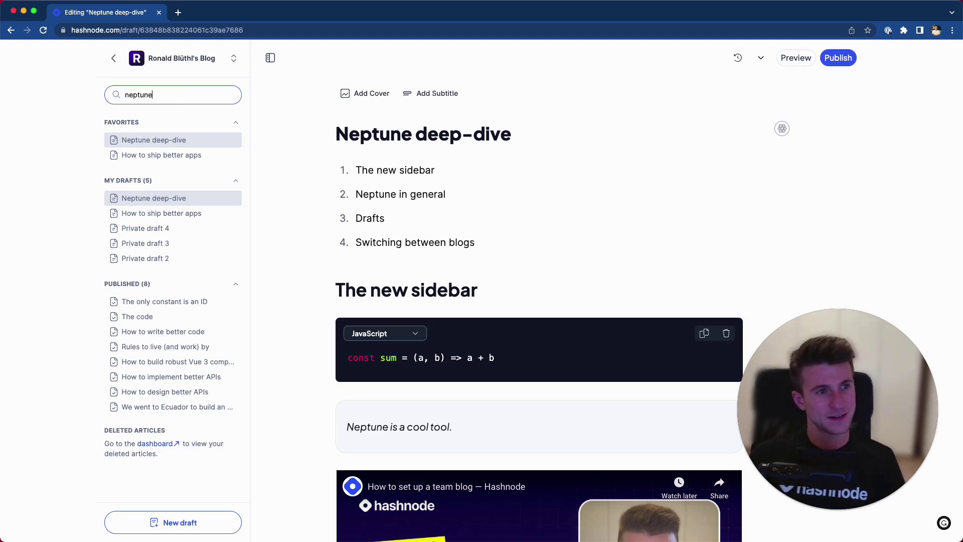
{"action": "left_click", "coordinate": [183, 138]}
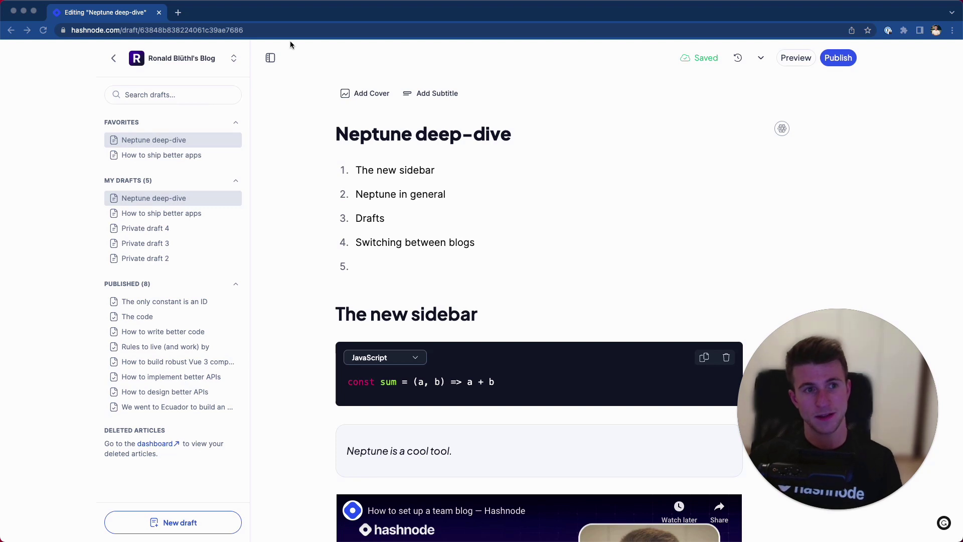
{"action": "left_click", "coordinate": [269, 57]}
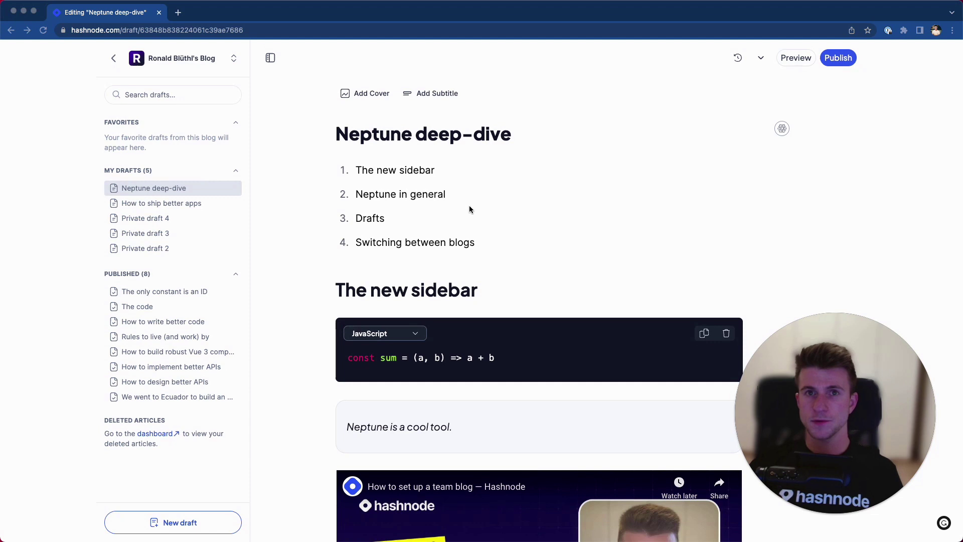
Open How to ship better apps, then browse the published article 'The only constant is an ID'.
{"action": "left_click", "coordinate": [176, 208]}
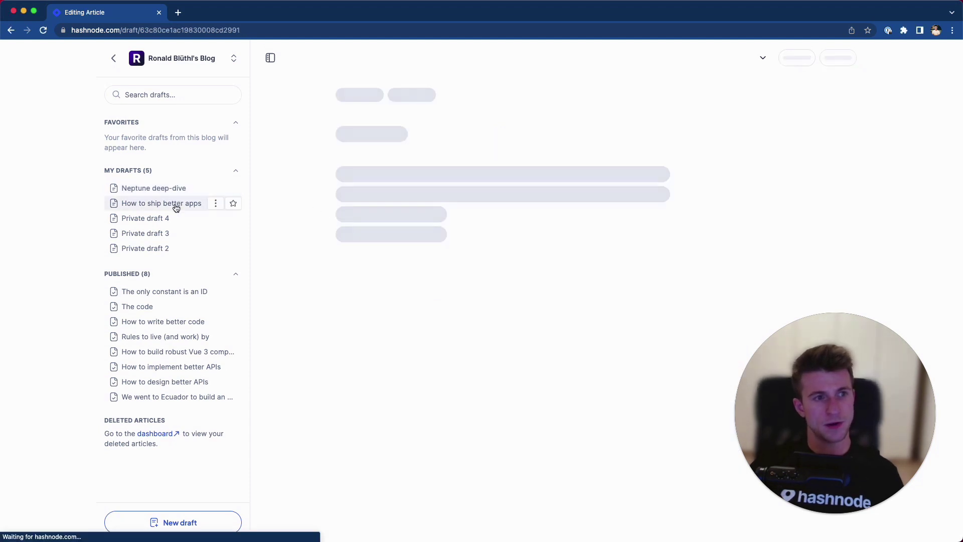
{"action": "left_click", "coordinate": [161, 295]}
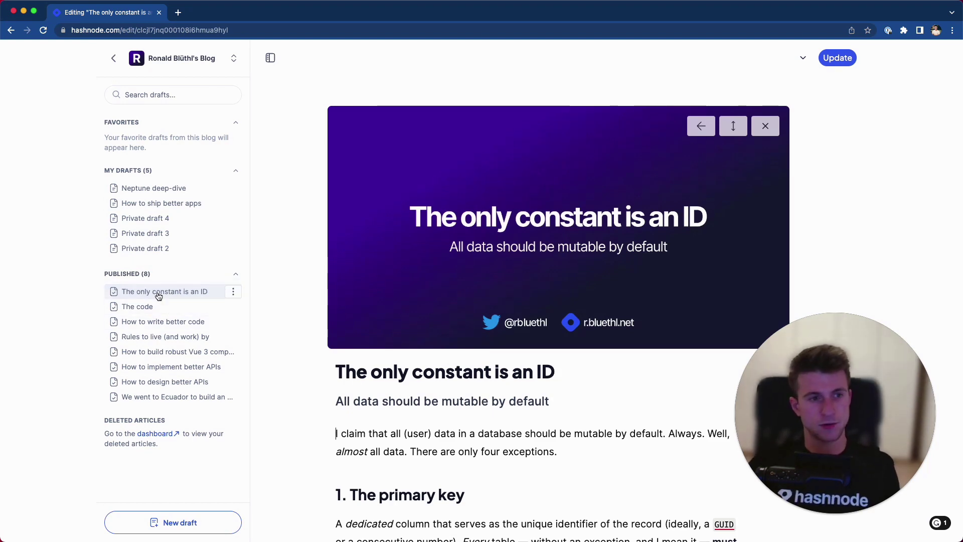
{"action": "scroll", "coordinate": [496, 362], "scroll_direction": "down", "scroll_amount": 7}
{"action": "scroll", "coordinate": [496, 361], "scroll_direction": "down", "scroll_amount": 12}
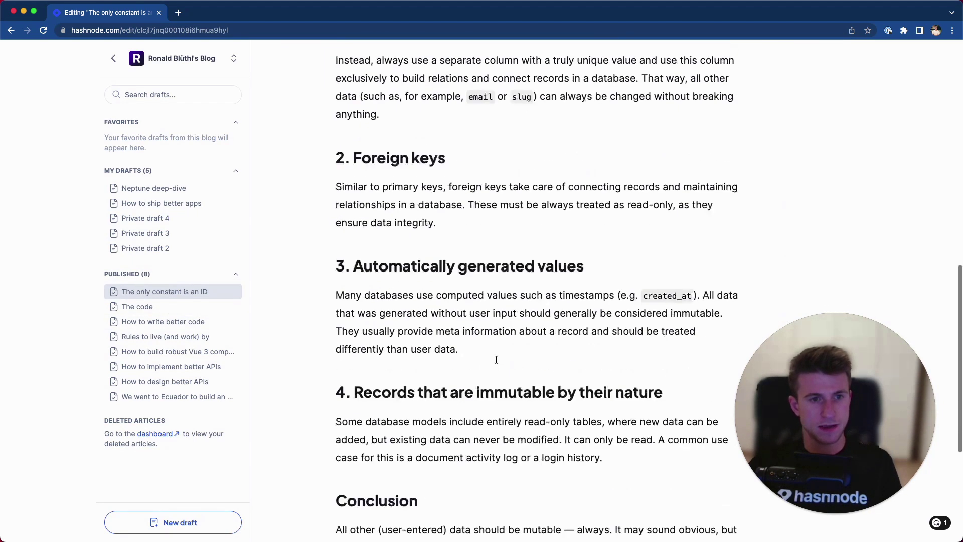
{"action": "scroll", "coordinate": [596, 239], "scroll_direction": "up", "scroll_amount": 20}
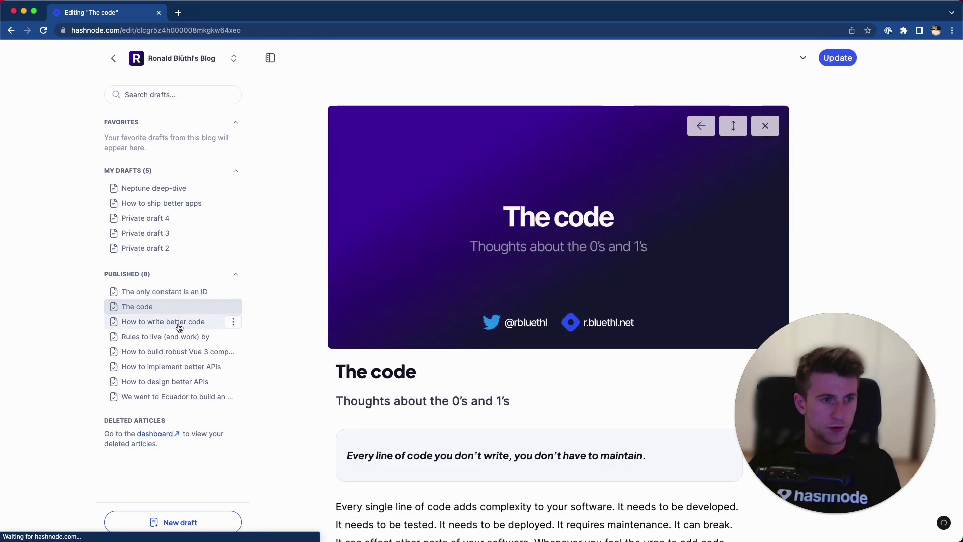
View 'How to write better code' on the blog through its actions menu, then return to the editor.
{"action": "left_click", "coordinate": [221, 327]}
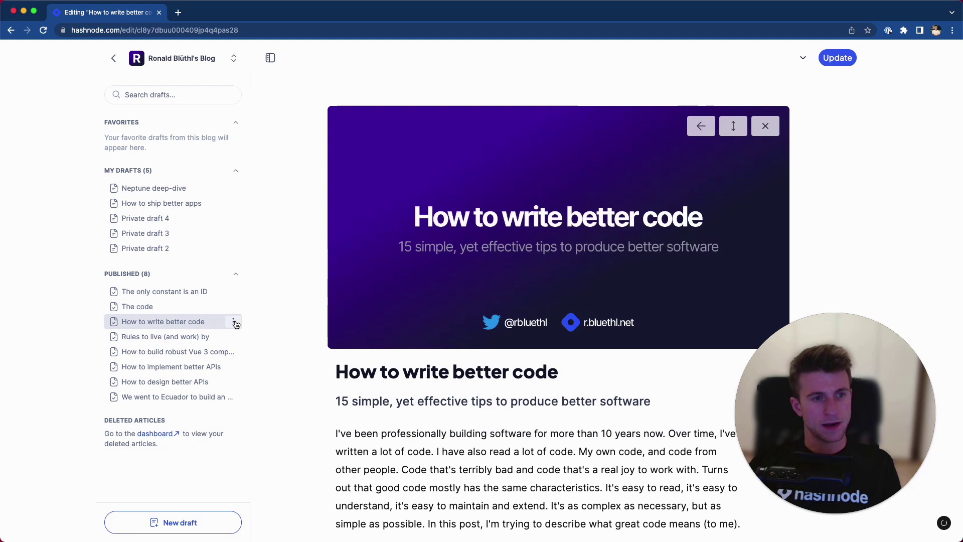
{"action": "left_click", "coordinate": [233, 321]}
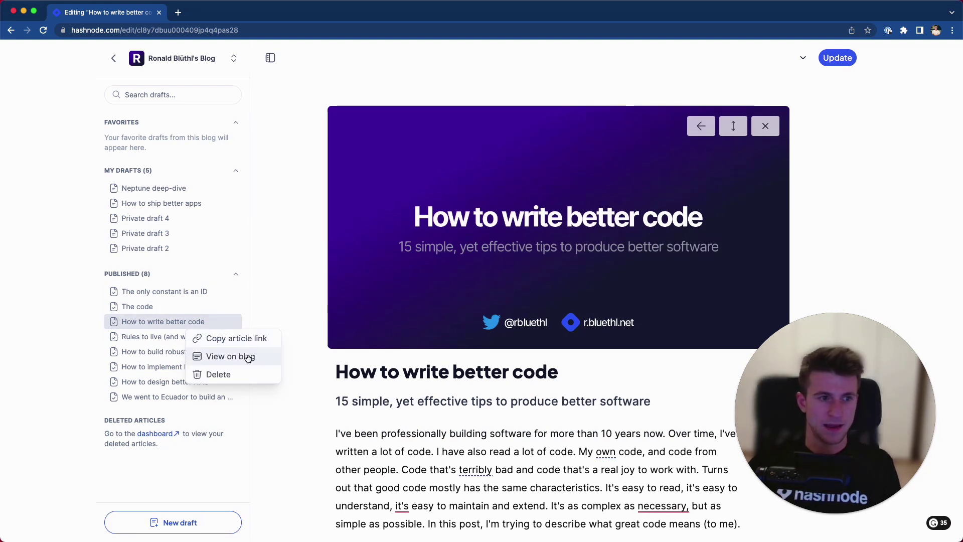
{"action": "left_click", "coordinate": [248, 357]}
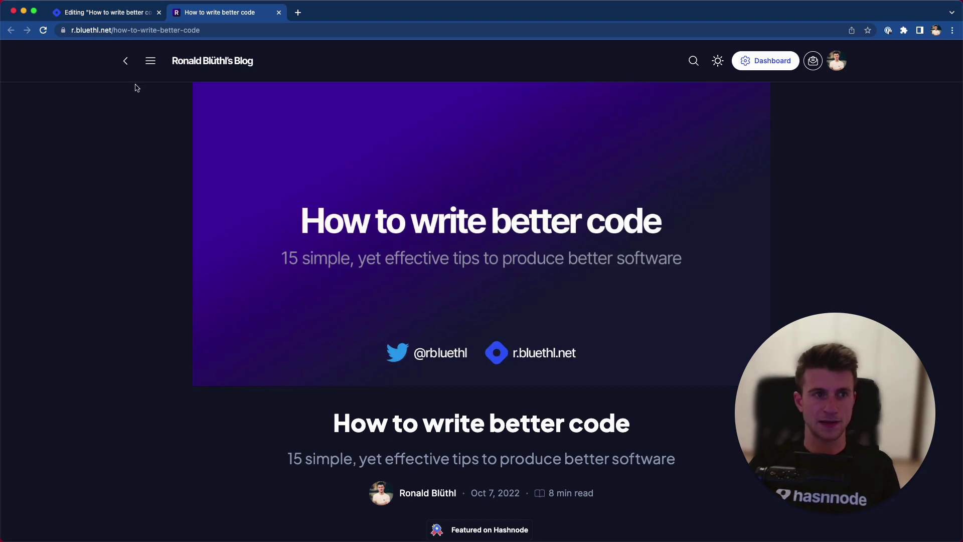
{"action": "left_click", "coordinate": [119, 13]}
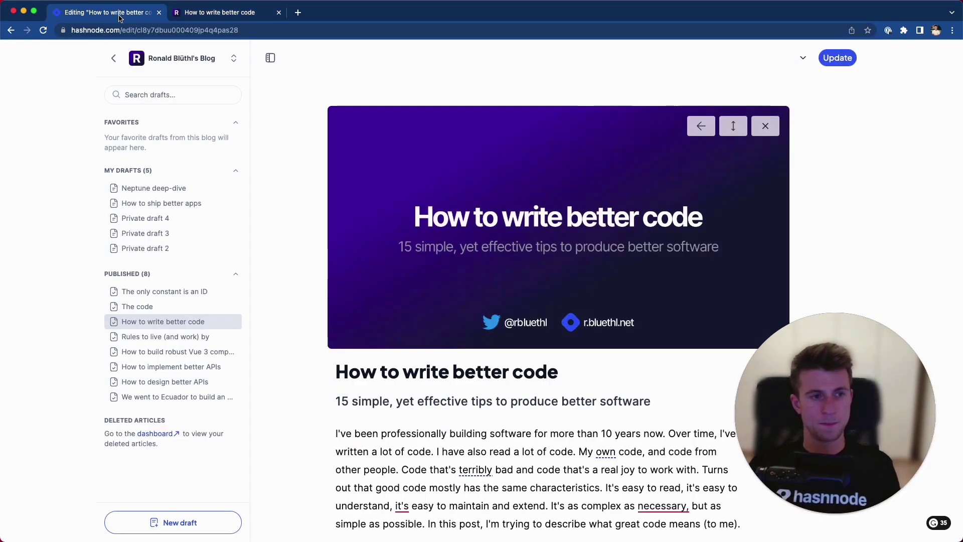
{"action": "left_click", "coordinate": [233, 322]}
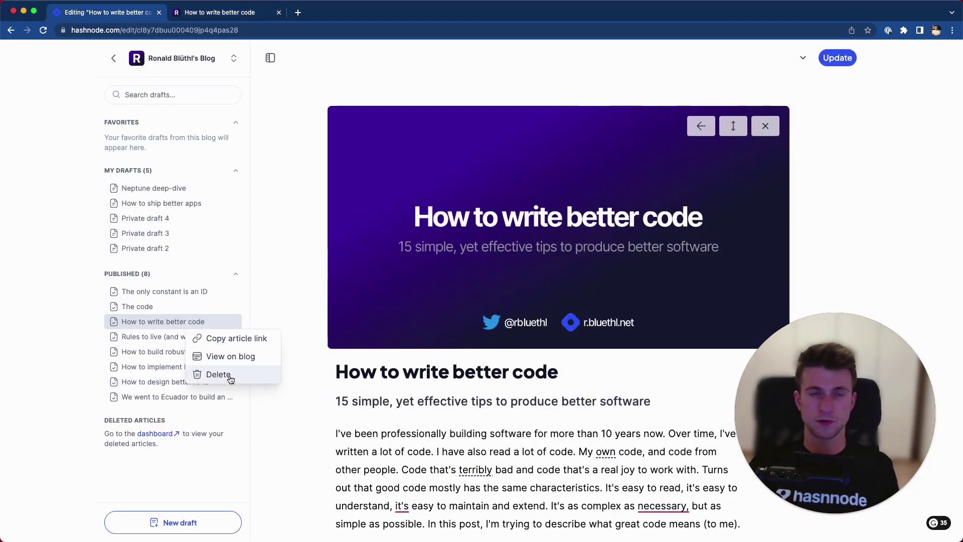
{"action": "left_click", "coordinate": [272, 282]}
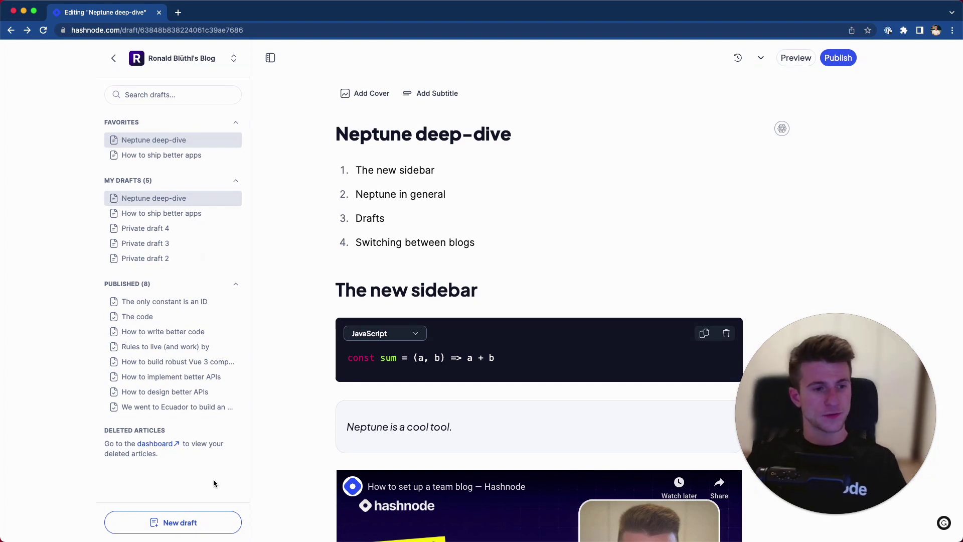
Create a new draft titled 'Another draft' and begin a bulleted list in its body.
{"action": "left_click", "coordinate": [187, 524]}
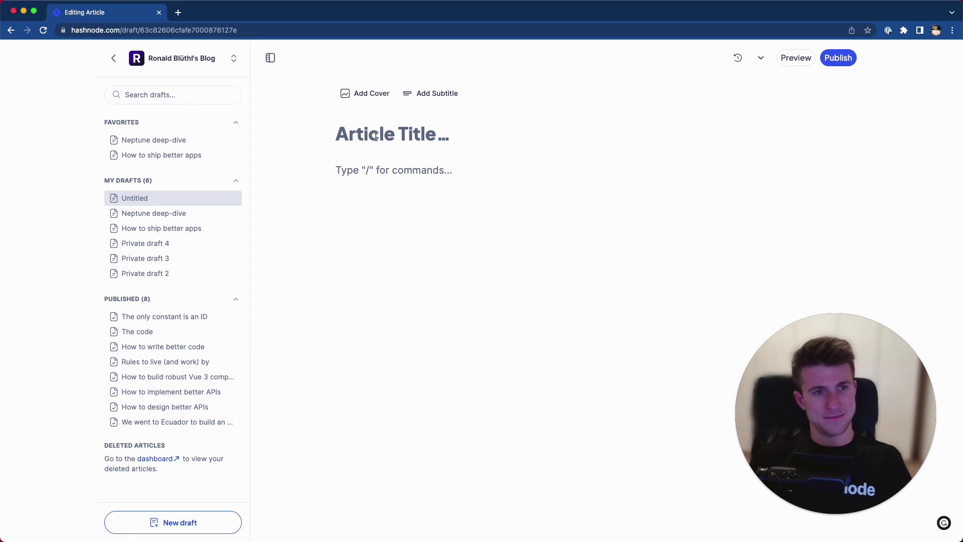
{"action": "type", "text": "Another draft"}
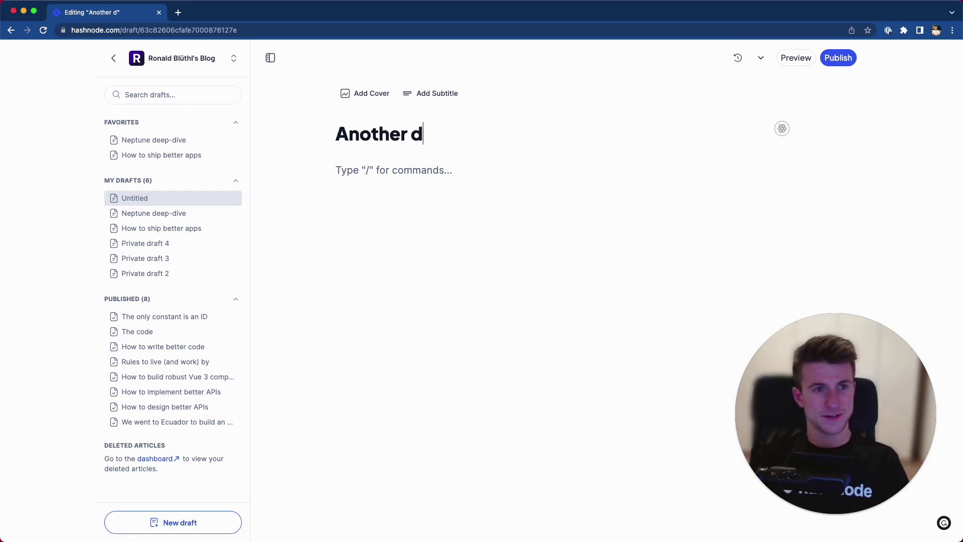
{"action": "left_click", "coordinate": [373, 184]}
{"action": "type", "text": "*"}
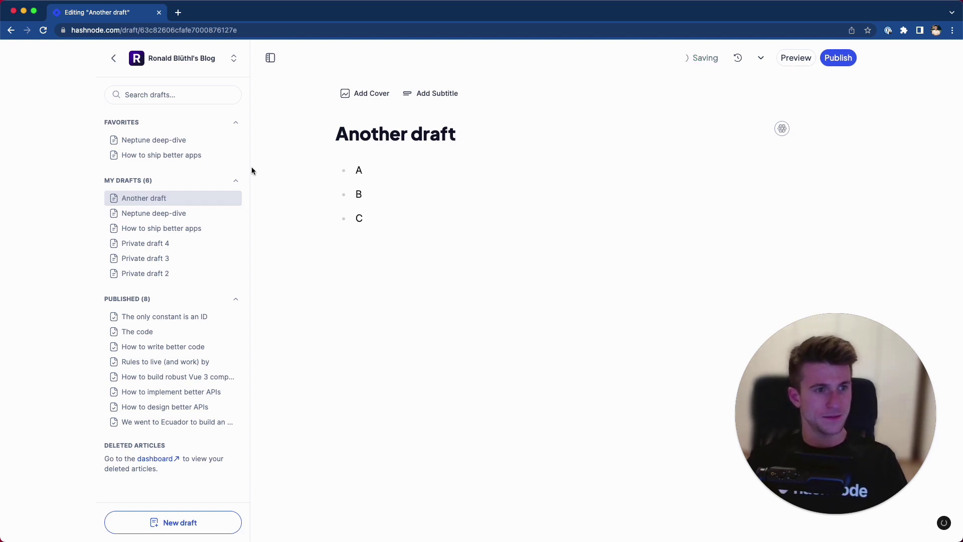
Preview Another draft in a new tab and copy its preview link.
{"action": "left_click", "coordinate": [156, 215]}
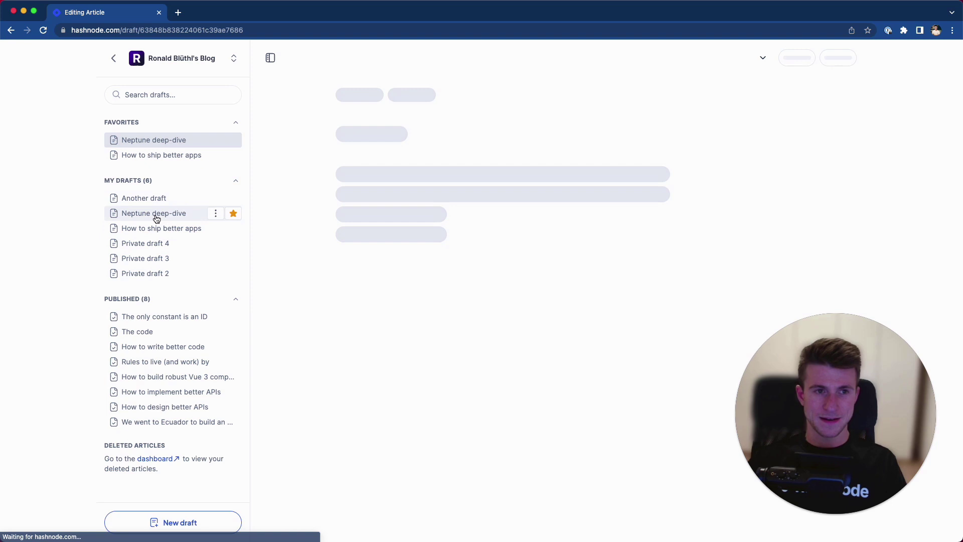
{"action": "left_click", "coordinate": [163, 200]}
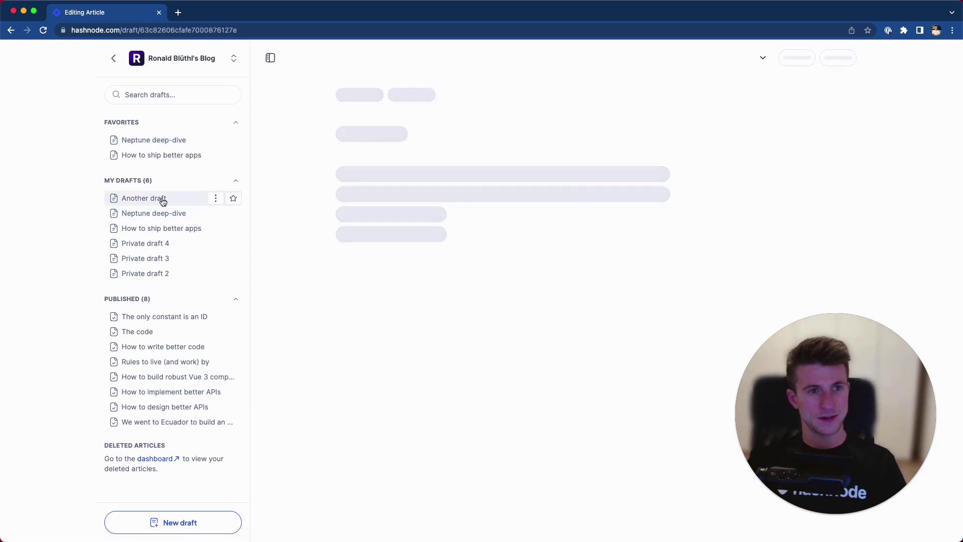
{"action": "left_click", "coordinate": [218, 199]}
{"action": "left_click", "coordinate": [226, 233]}
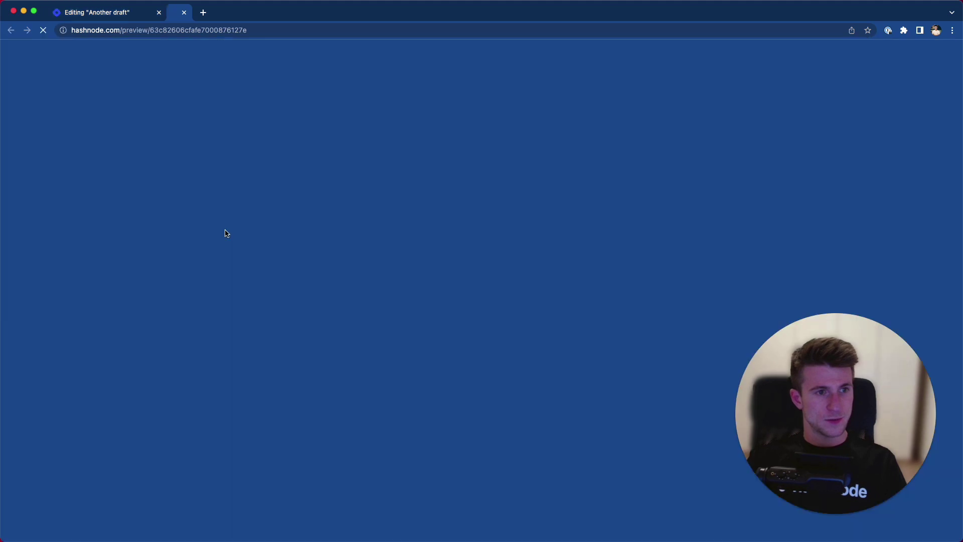
{"action": "left_click", "coordinate": [150, 15]}
{"action": "left_click", "coordinate": [217, 198]}
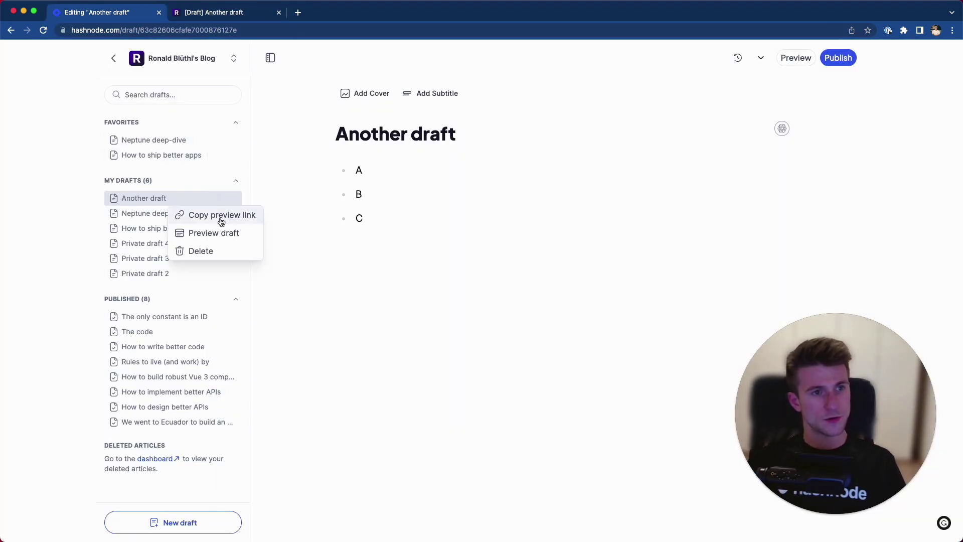
{"action": "left_click", "coordinate": [221, 222]}
Preview Another draft as on the blog, close the preview, then delete the draft.
{"action": "left_click", "coordinate": [217, 199]}
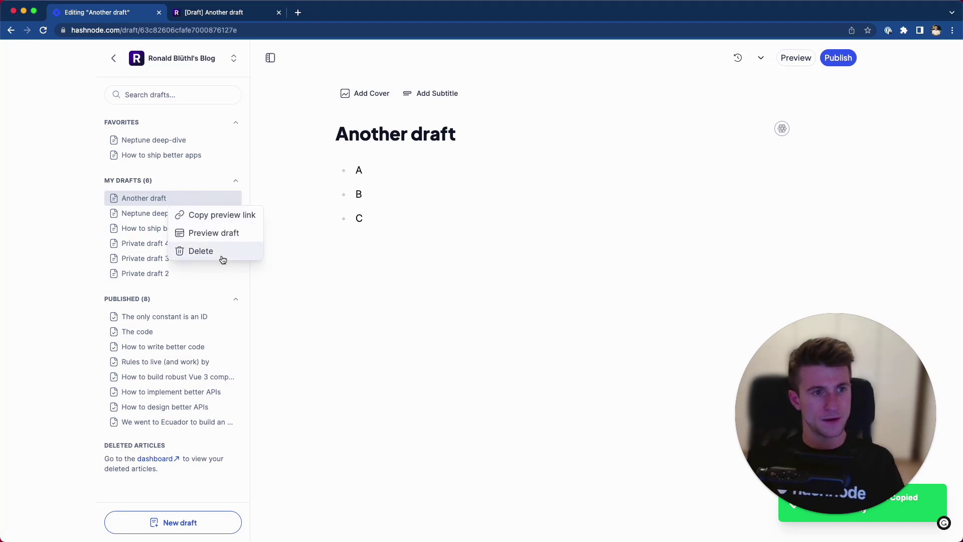
{"action": "left_click", "coordinate": [215, 233]}
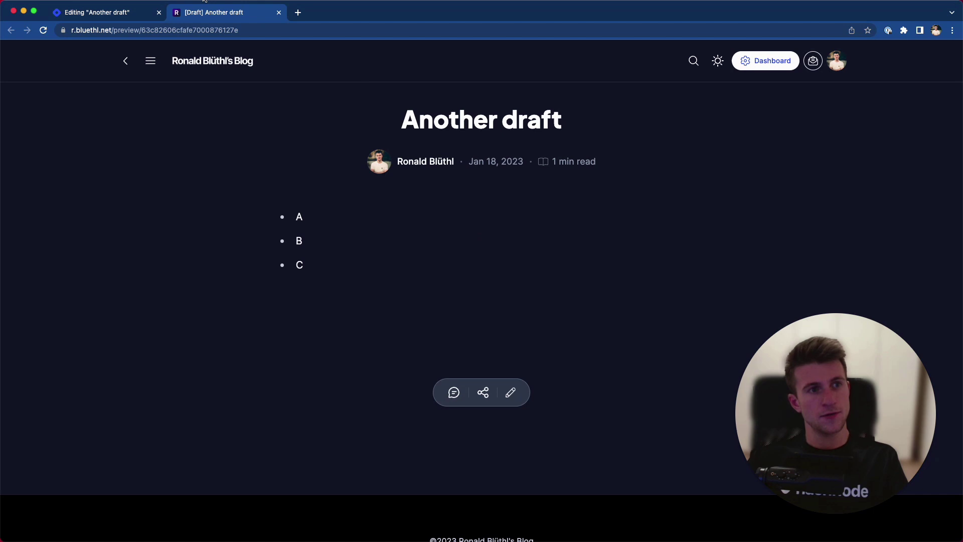
{"action": "key", "text": "super+w"}
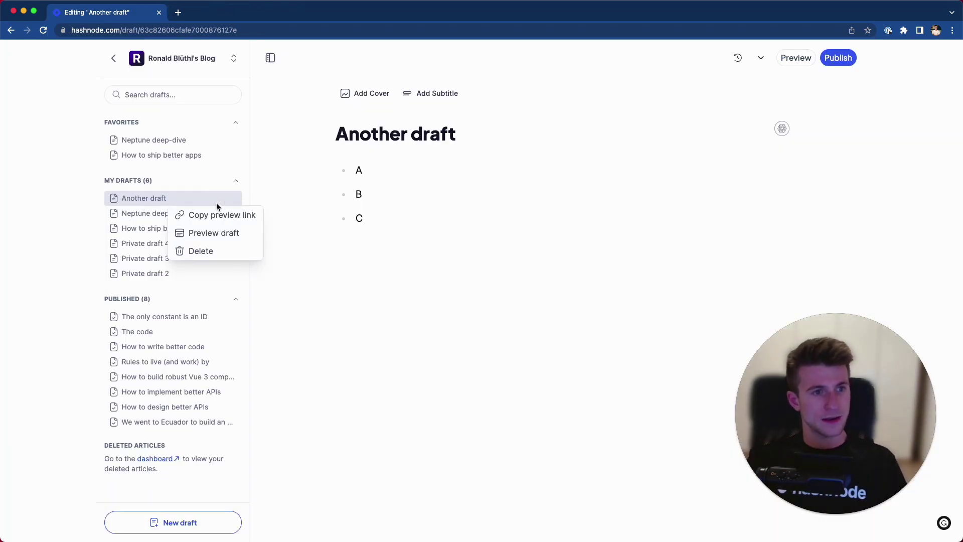
{"action": "left_click", "coordinate": [221, 253]}
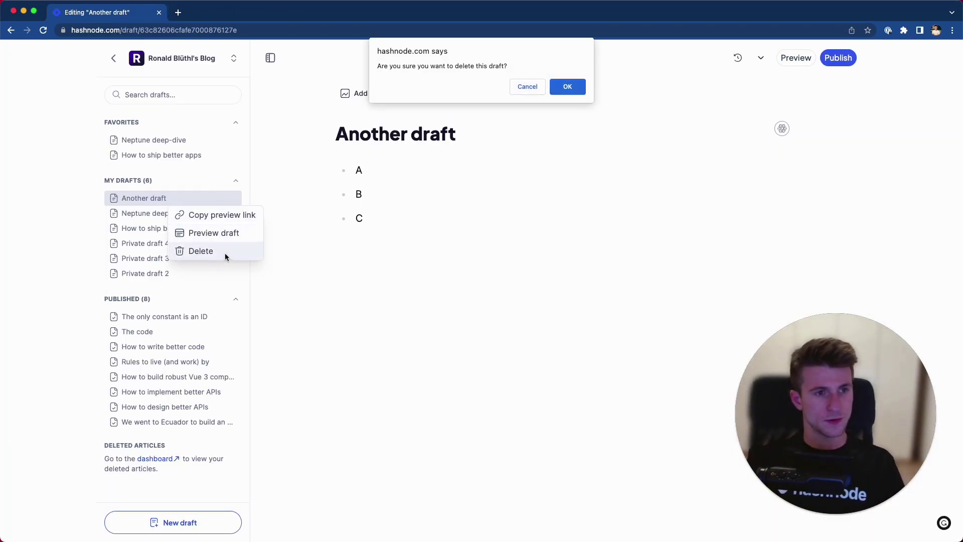
{"action": "left_click", "coordinate": [567, 88]}
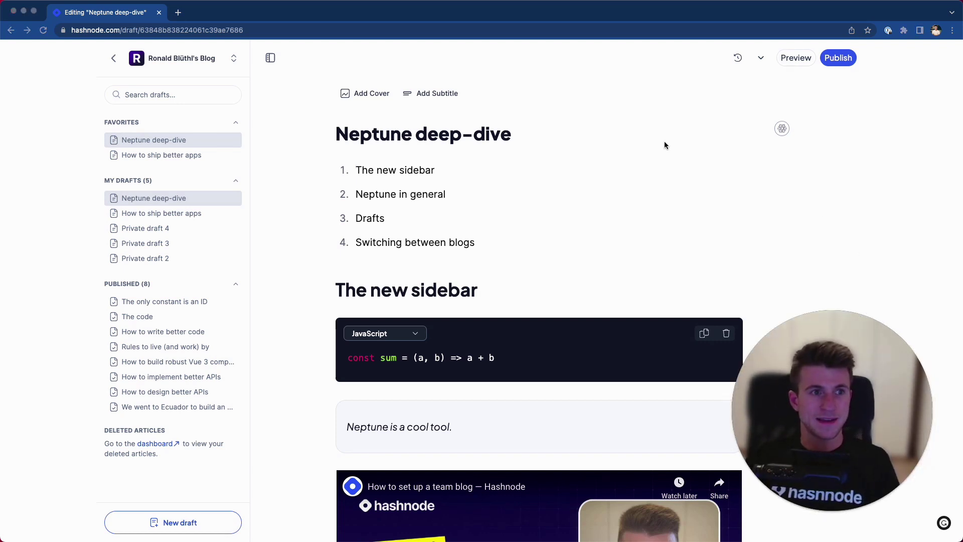
Switch from the personal blog to the team blog.
{"action": "left_click", "coordinate": [215, 59]}
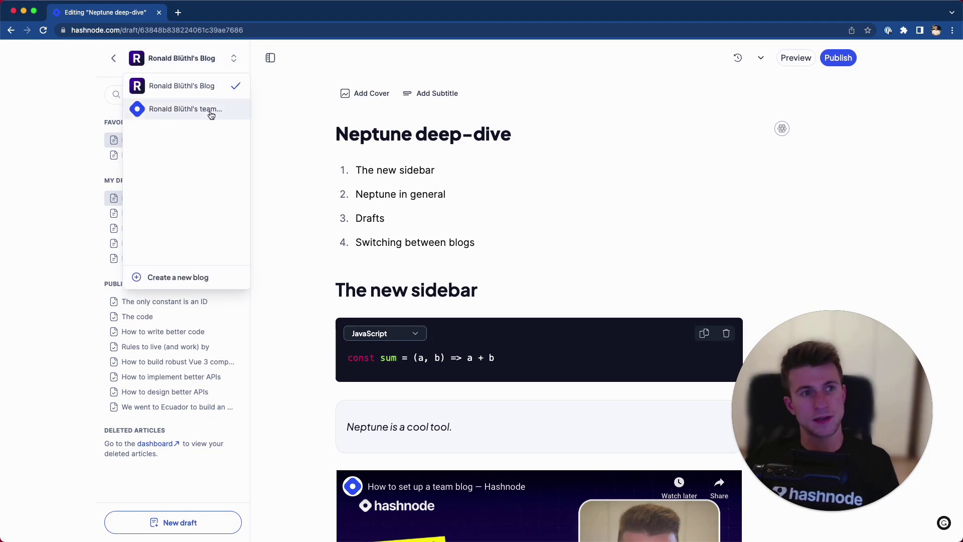
{"action": "left_click", "coordinate": [286, 115]}
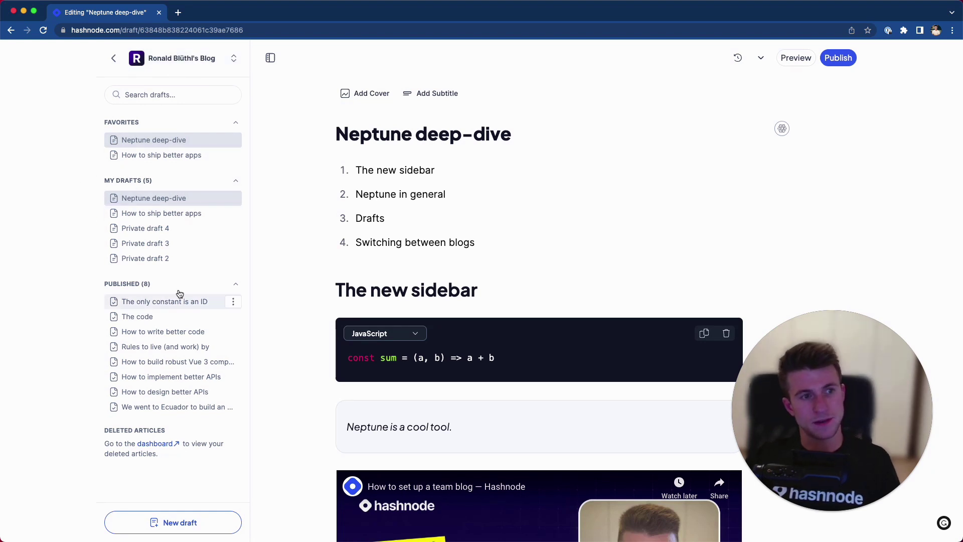
{"action": "left_click", "coordinate": [233, 60]}
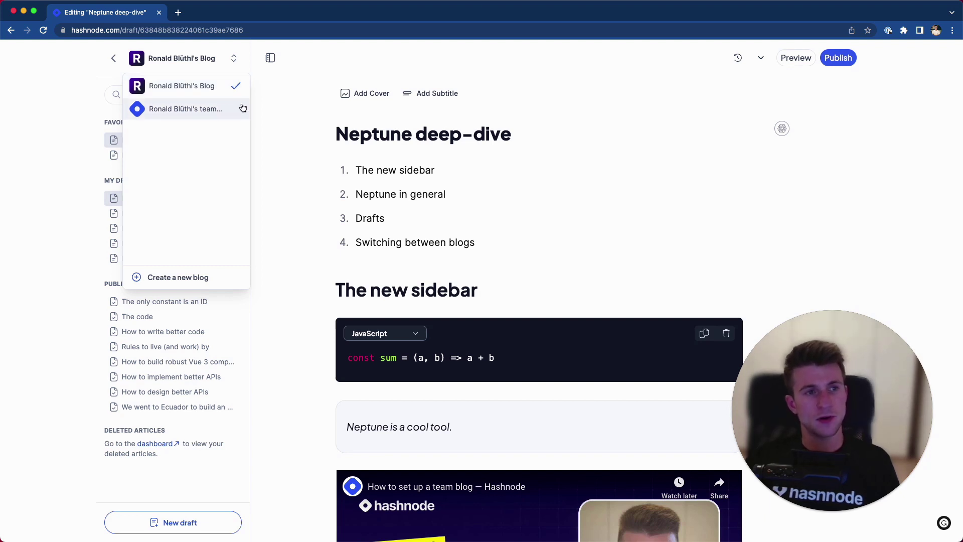
{"action": "key", "text": "Escape"}
{"action": "left_click", "coordinate": [204, 60]}
{"action": "left_click", "coordinate": [209, 61]}
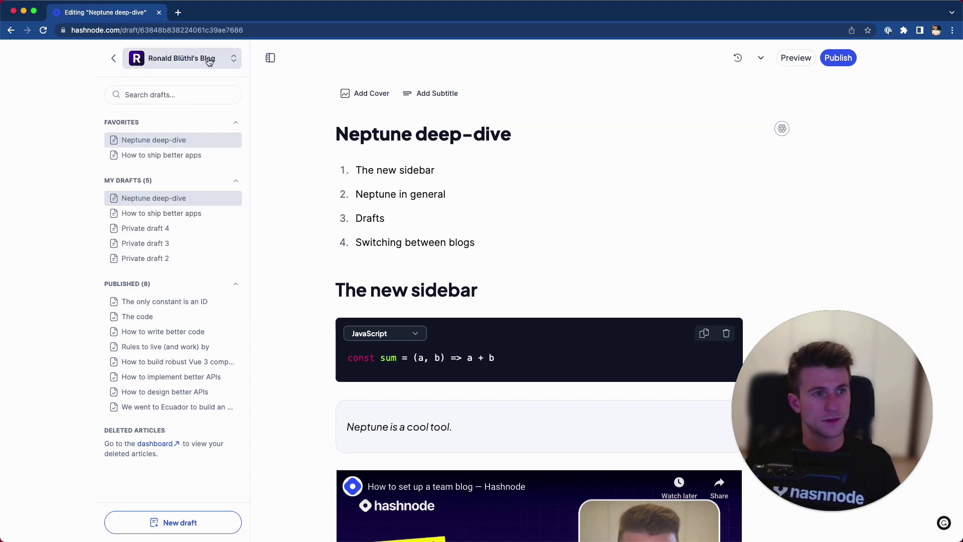
{"action": "left_click", "coordinate": [216, 61]}
{"action": "left_click", "coordinate": [220, 110]}
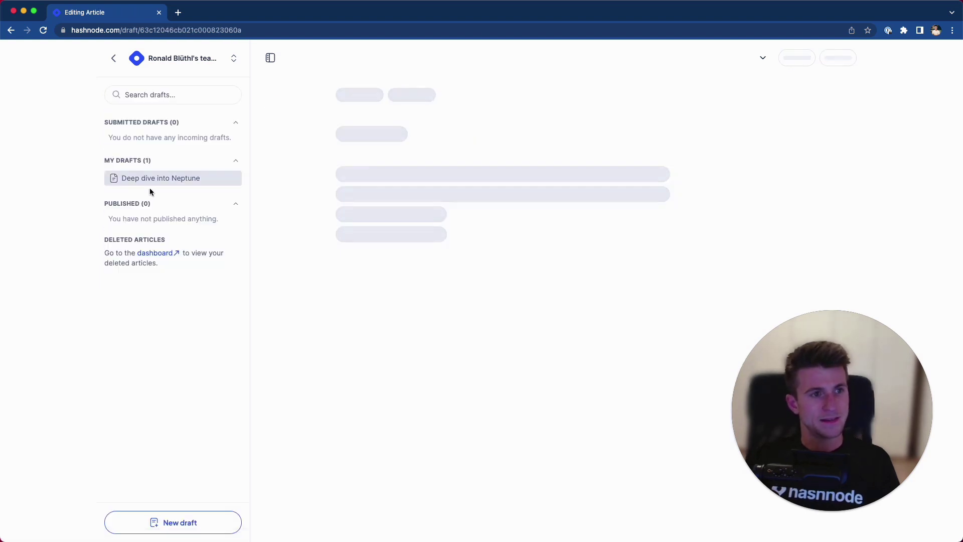
Start a bulleted list with item A in the team blog's Deep dive into Neptune draft.
{"action": "left_click", "coordinate": [166, 183]}
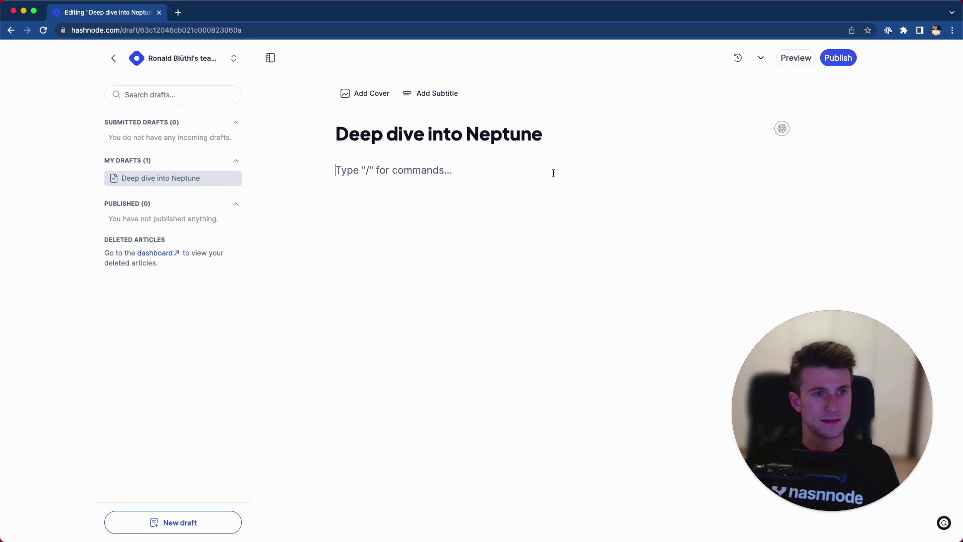
{"action": "type", "text": "- A"}
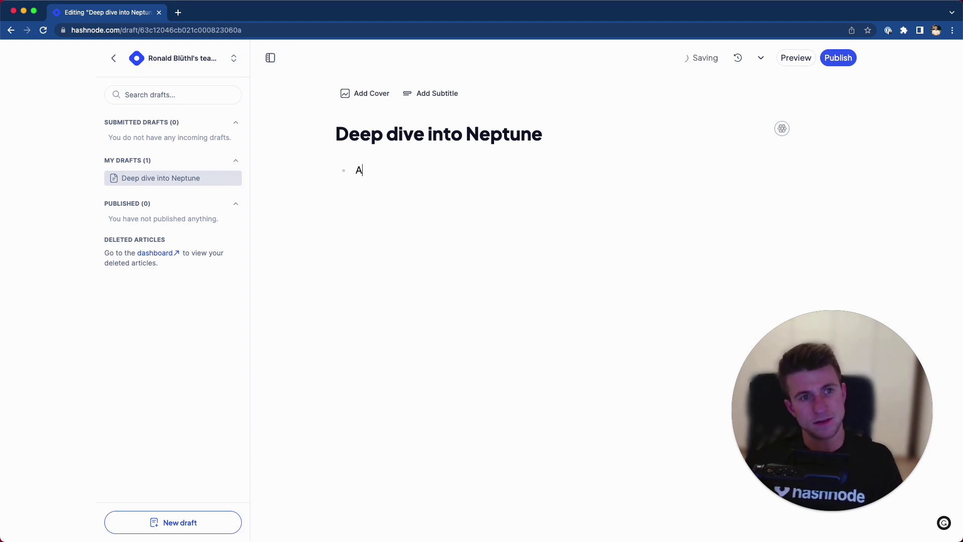
{"action": "key", "text": "Return"}
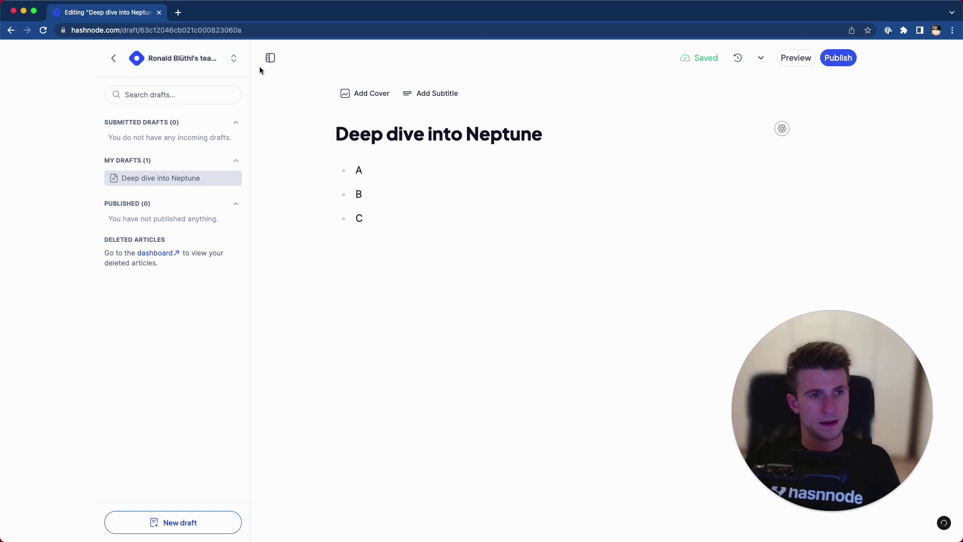
Switch back to the personal blog and reopen the Neptune deep-dive draft.
{"action": "left_click", "coordinate": [231, 62]}
{"action": "left_click", "coordinate": [187, 92]}
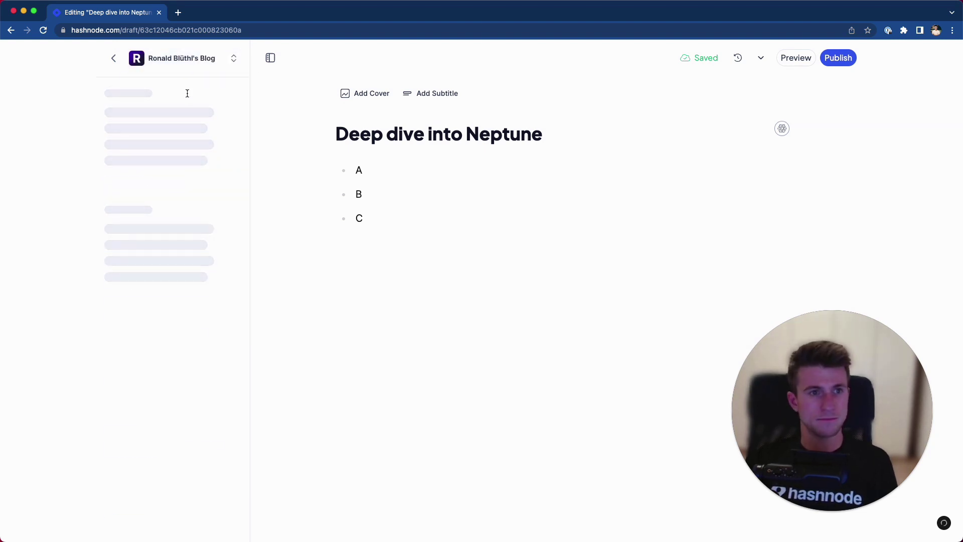
{"action": "left_click", "coordinate": [199, 145]}
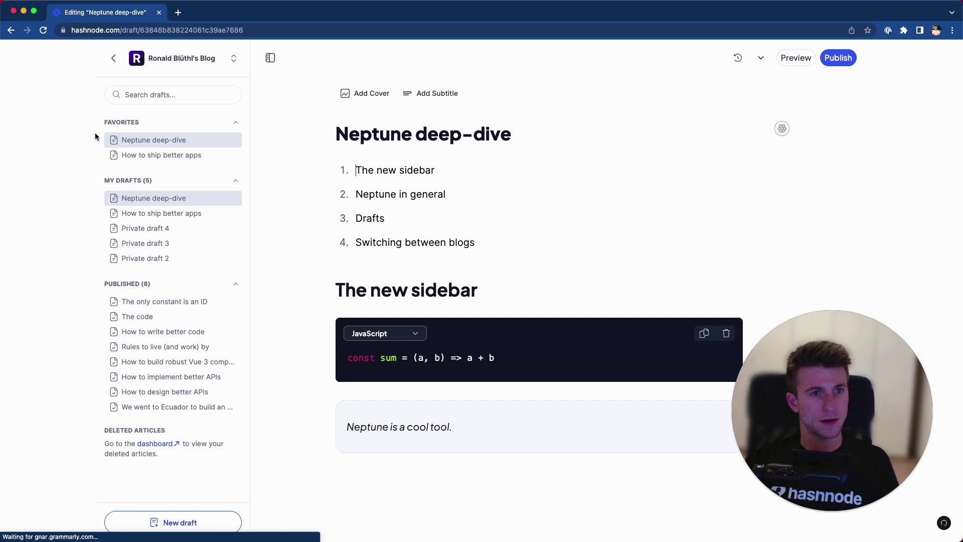
{"action": "left_click", "coordinate": [198, 62]}
{"action": "left_click", "coordinate": [198, 110]}
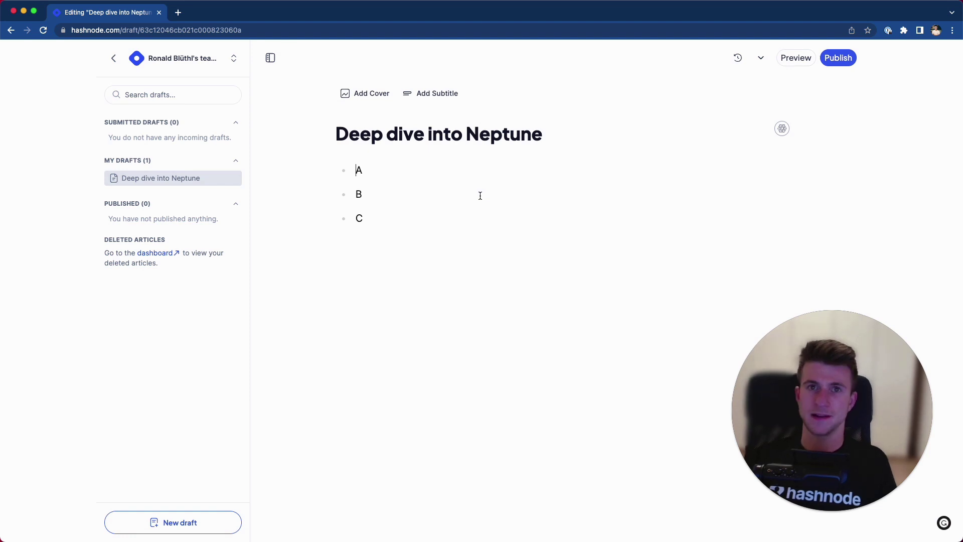
{"action": "left_click", "coordinate": [210, 66]}
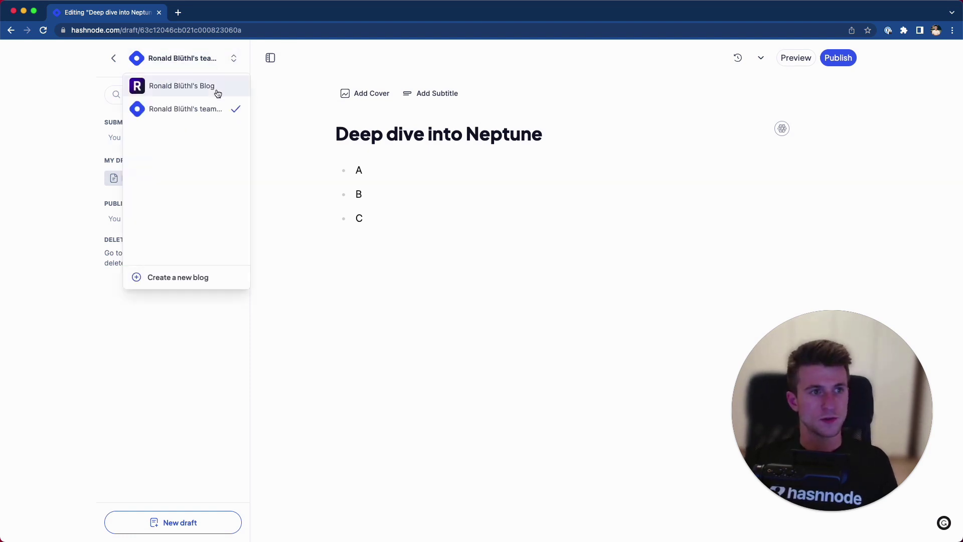
{"action": "left_click", "coordinate": [216, 91]}
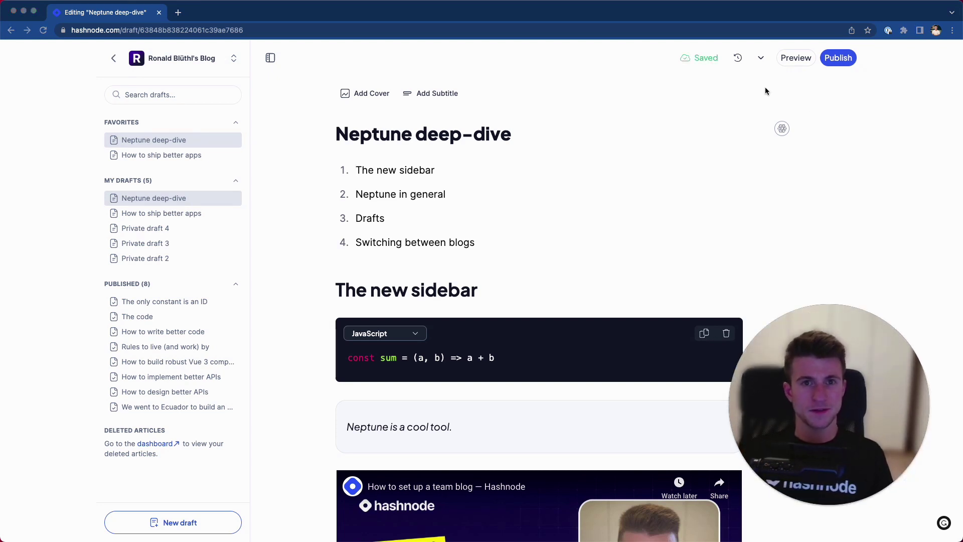
{"action": "left_click", "coordinate": [746, 76]}
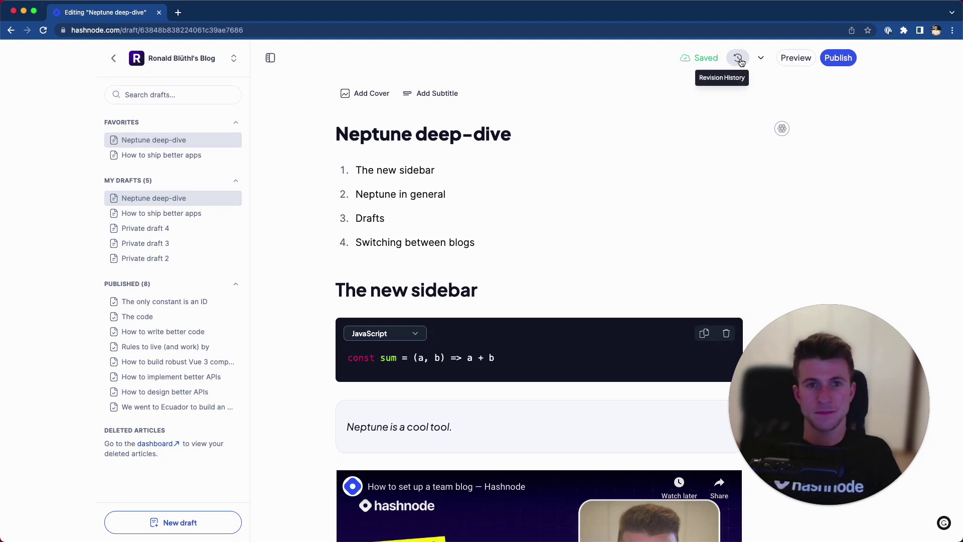
{"action": "left_click", "coordinate": [741, 61]}
{"action": "left_click", "coordinate": [232, 159]}
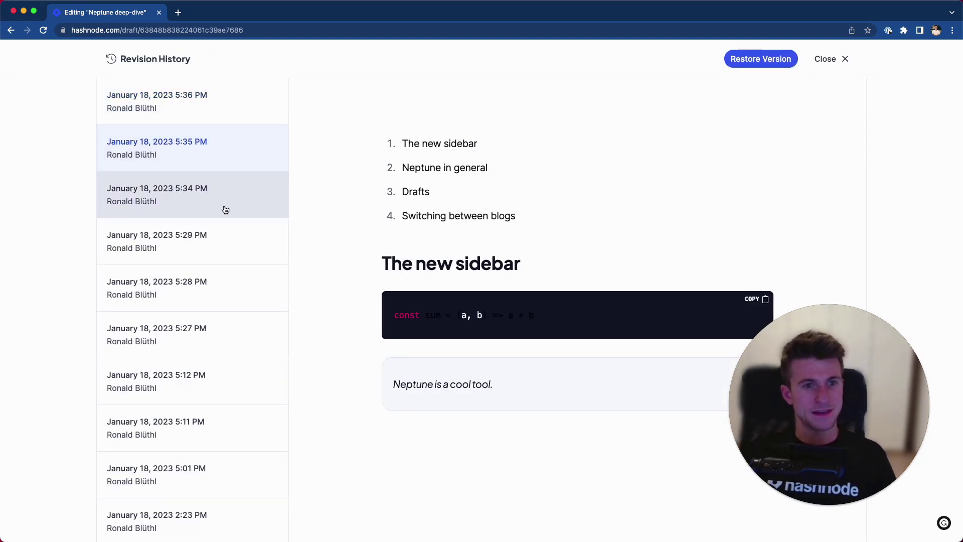
{"action": "left_click", "coordinate": [225, 209]}
{"action": "scroll", "coordinate": [228, 268], "scroll_direction": "down", "scroll_amount": 2}
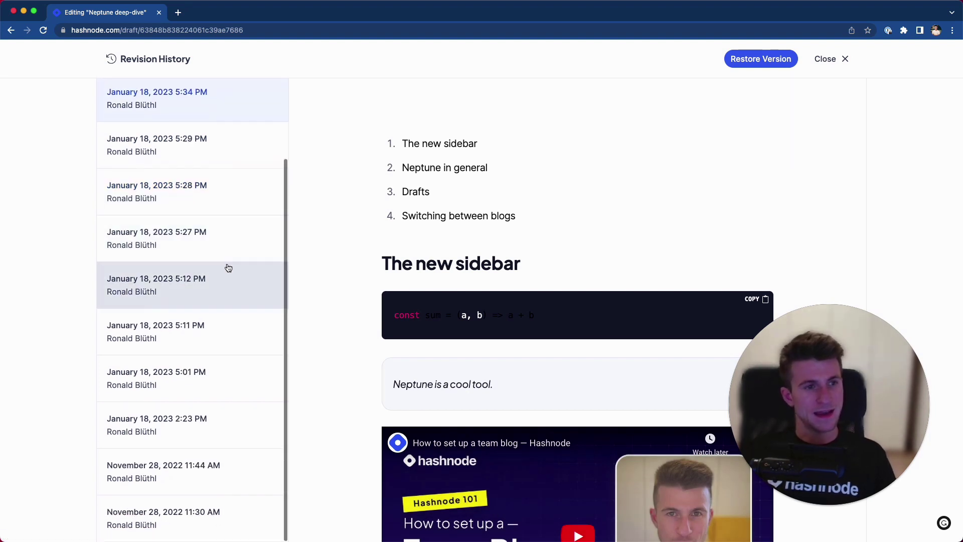
{"action": "left_click", "coordinate": [225, 276]}
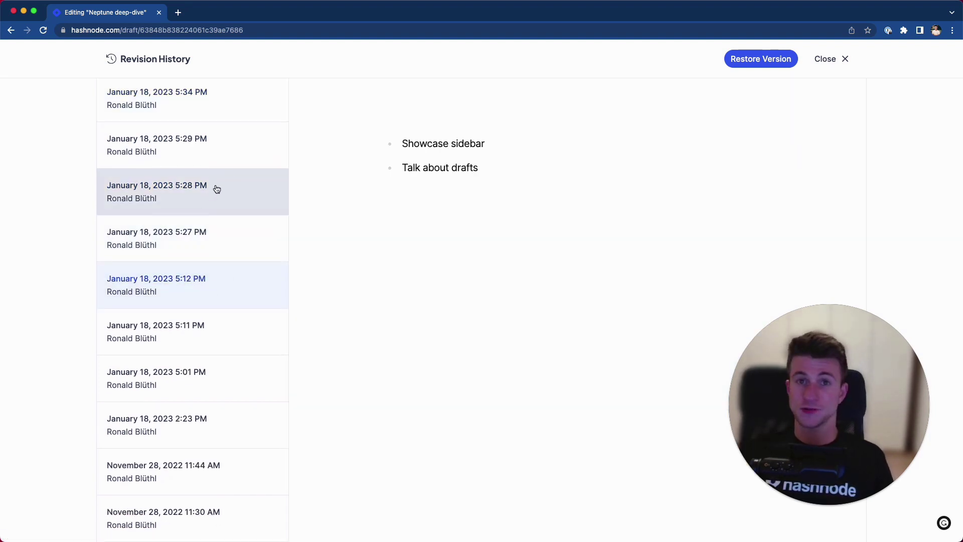
{"action": "left_click", "coordinate": [236, 326]}
{"action": "left_click", "coordinate": [234, 444]}
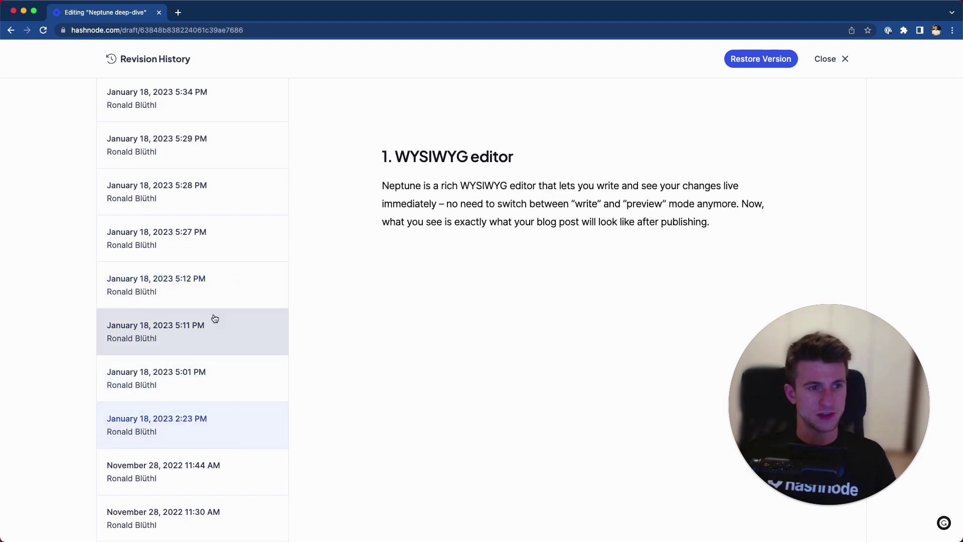
{"action": "left_click", "coordinate": [204, 201]}
{"action": "left_click", "coordinate": [213, 142]}
{"action": "scroll", "coordinate": [215, 165], "scroll_direction": "up", "scroll_amount": 2}
{"action": "left_click", "coordinate": [216, 187]}
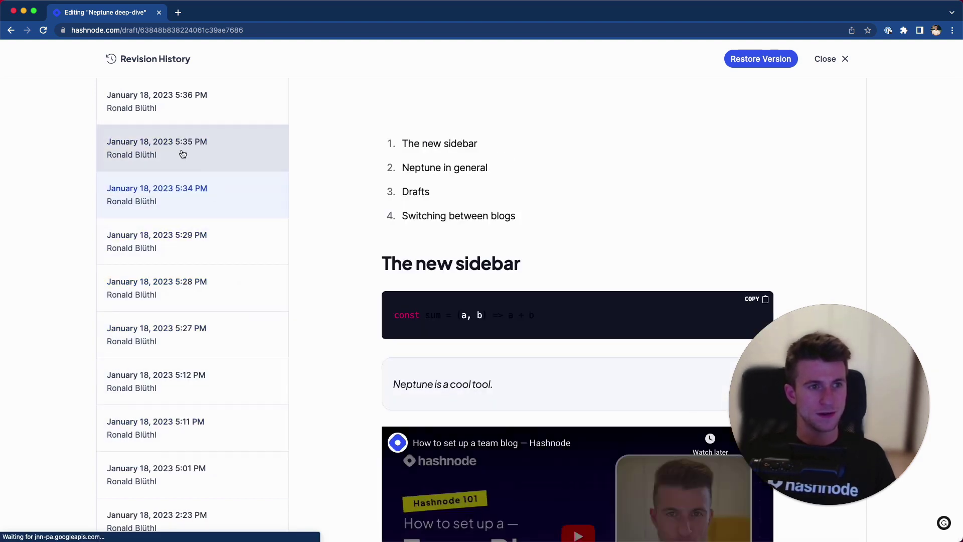
{"action": "left_click", "coordinate": [183, 154]}
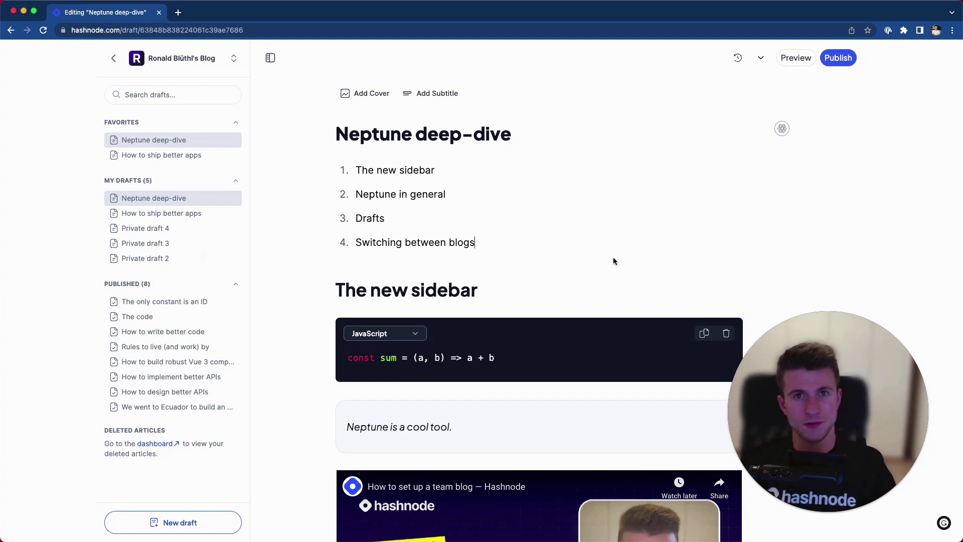
Set Neptune deep-dive to publish to 101demo.hashnode.dev, review the settings, and close the panel.
{"action": "left_click", "coordinate": [839, 59]}
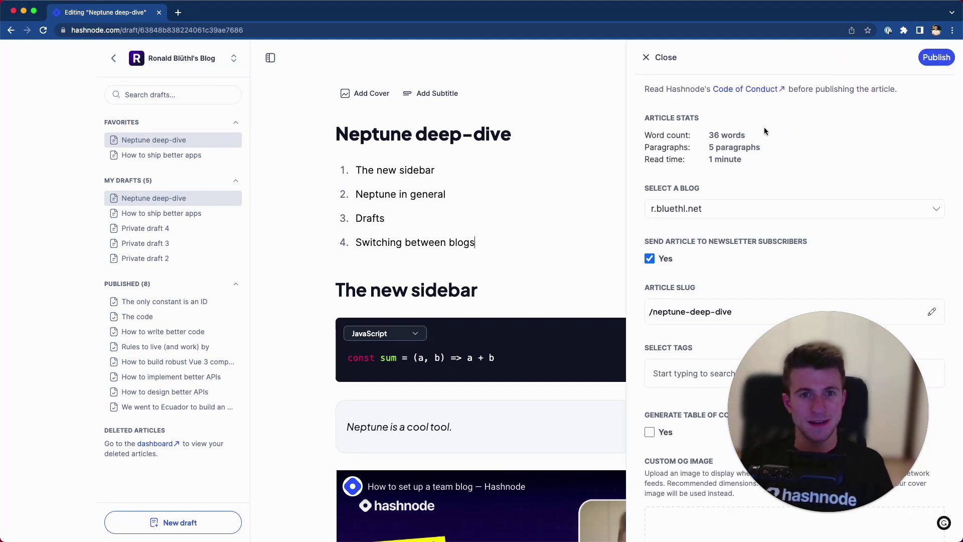
{"action": "scroll", "coordinate": [743, 129], "scroll_direction": "down", "scroll_amount": 1}
{"action": "scroll", "coordinate": [747, 150], "scroll_direction": "up", "scroll_amount": 1}
{"action": "left_click", "coordinate": [738, 211]}
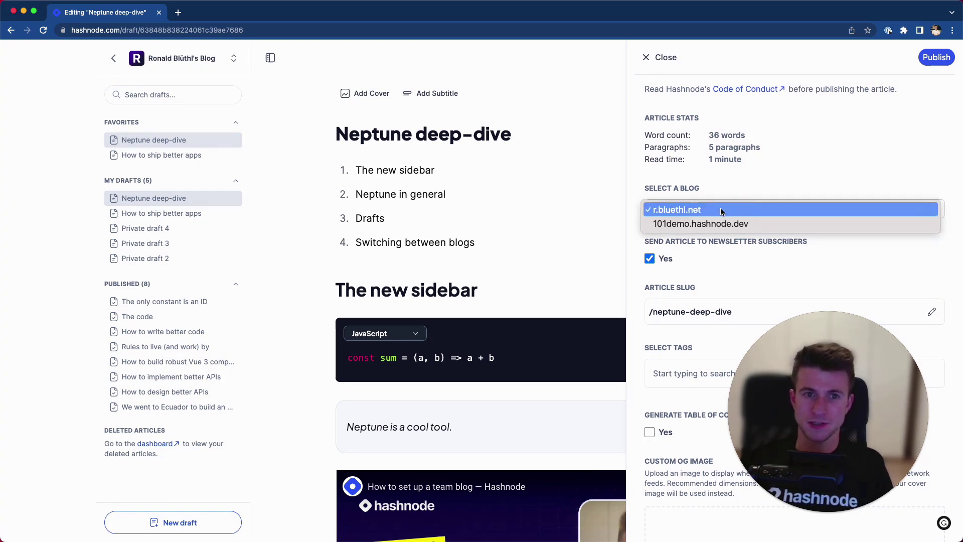
{"action": "left_click", "coordinate": [765, 223]}
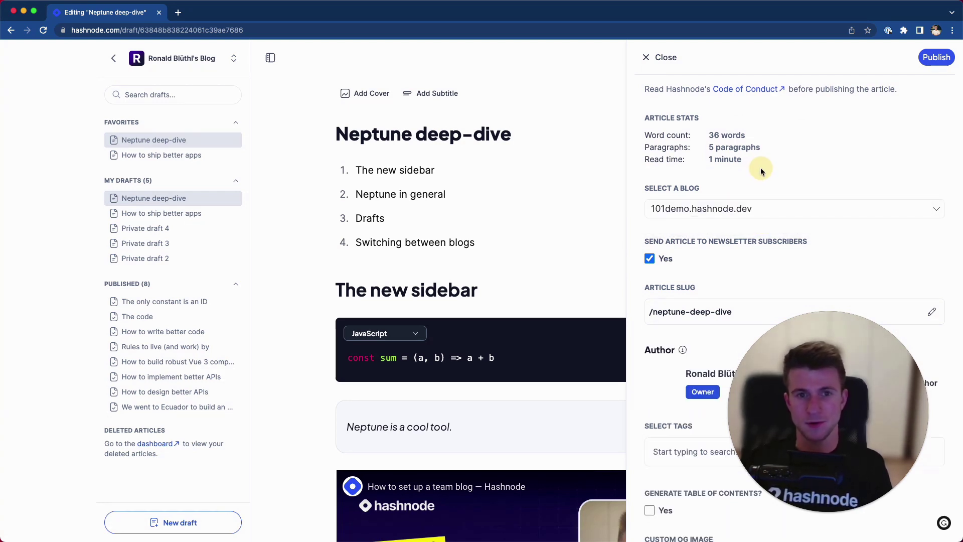
{"action": "scroll", "coordinate": [837, 234], "scroll_direction": "down", "scroll_amount": 2}
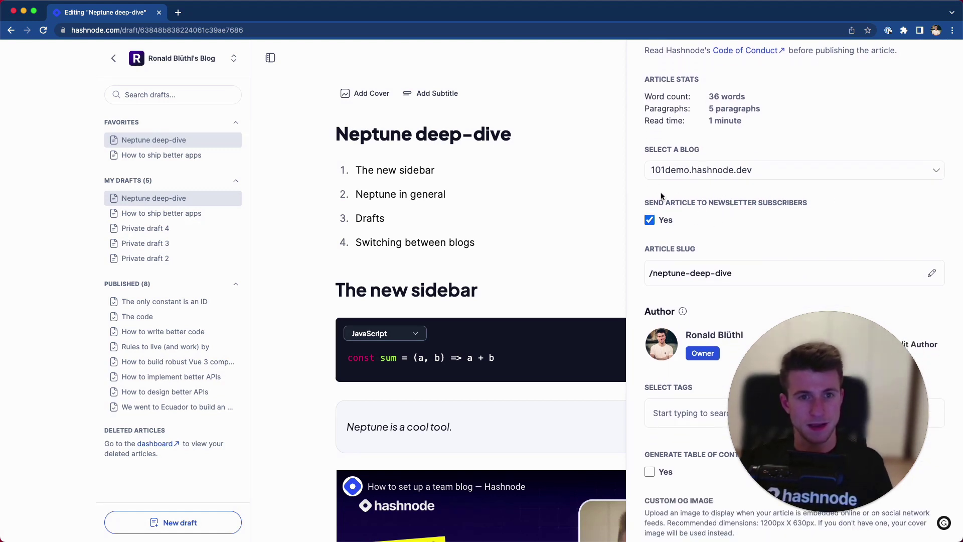
{"action": "scroll", "coordinate": [647, 224], "scroll_direction": "down", "scroll_amount": 1}
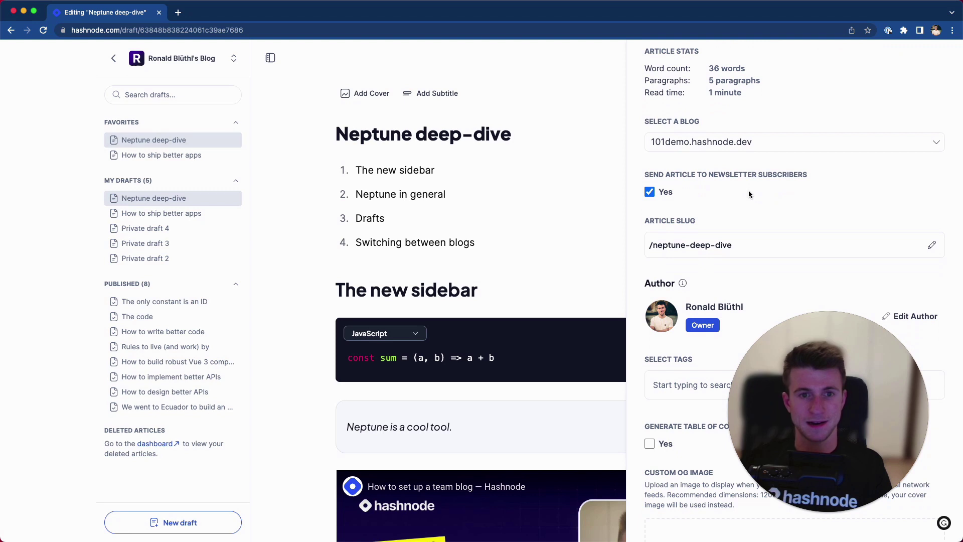
{"action": "scroll", "coordinate": [748, 194], "scroll_direction": "down", "scroll_amount": 2}
{"action": "scroll", "coordinate": [746, 208], "scroll_direction": "down", "scroll_amount": 3}
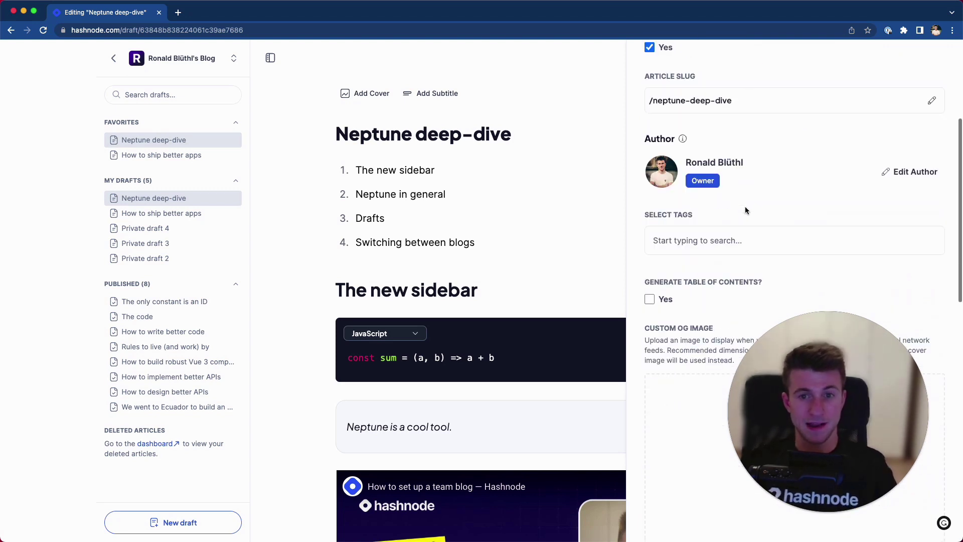
{"action": "scroll", "coordinate": [750, 208], "scroll_direction": "up", "scroll_amount": 5}
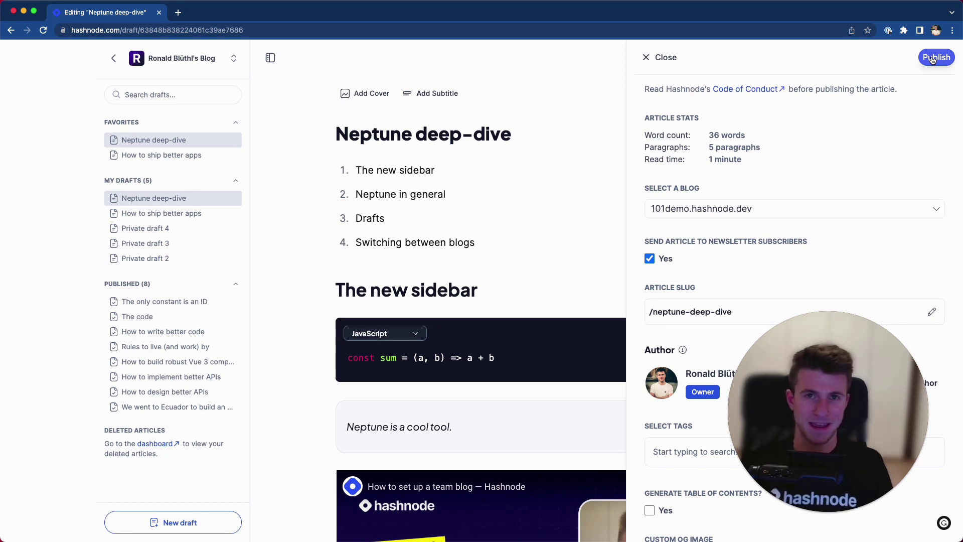
{"action": "key", "text": "Escape"}
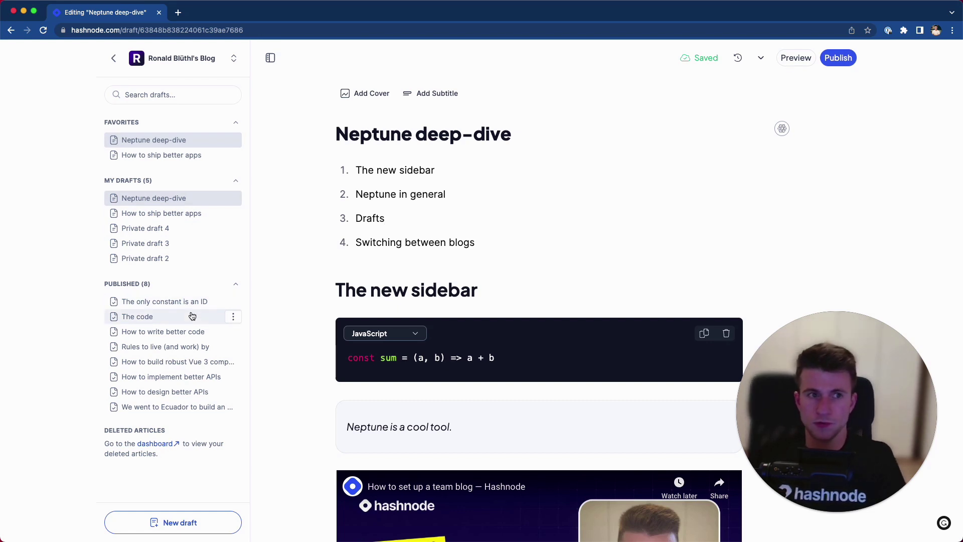
{"action": "left_click", "coordinate": [270, 58]}
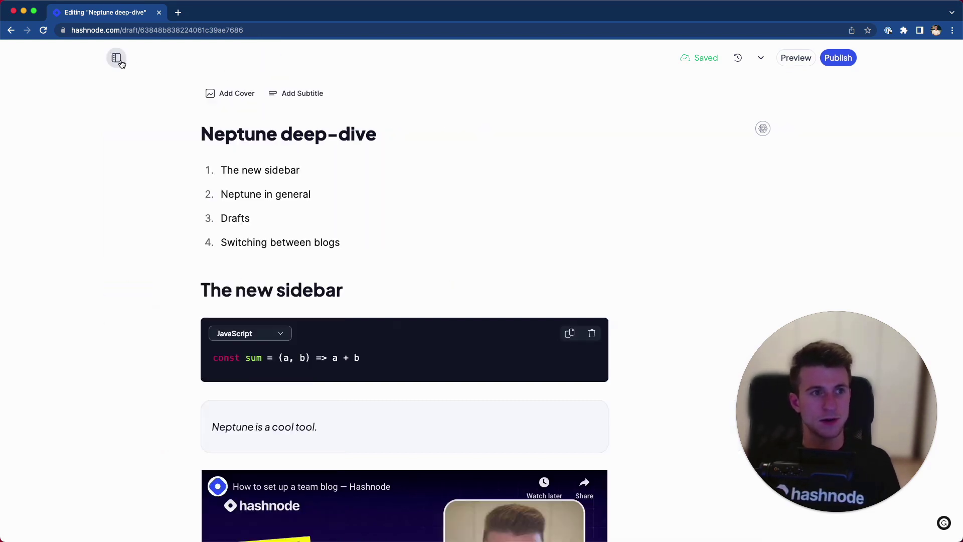
{"action": "left_click", "coordinate": [117, 58]}
{"action": "left_click", "coordinate": [269, 58]}
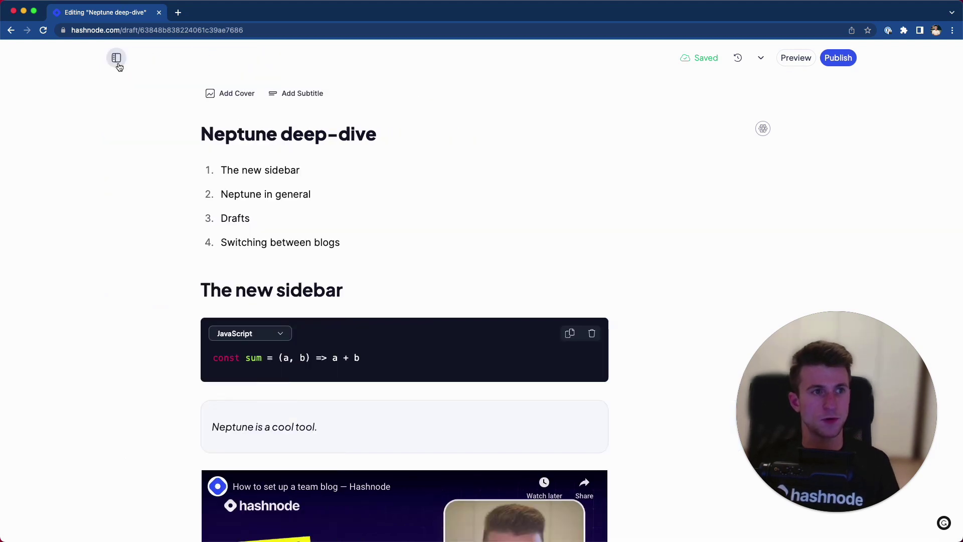